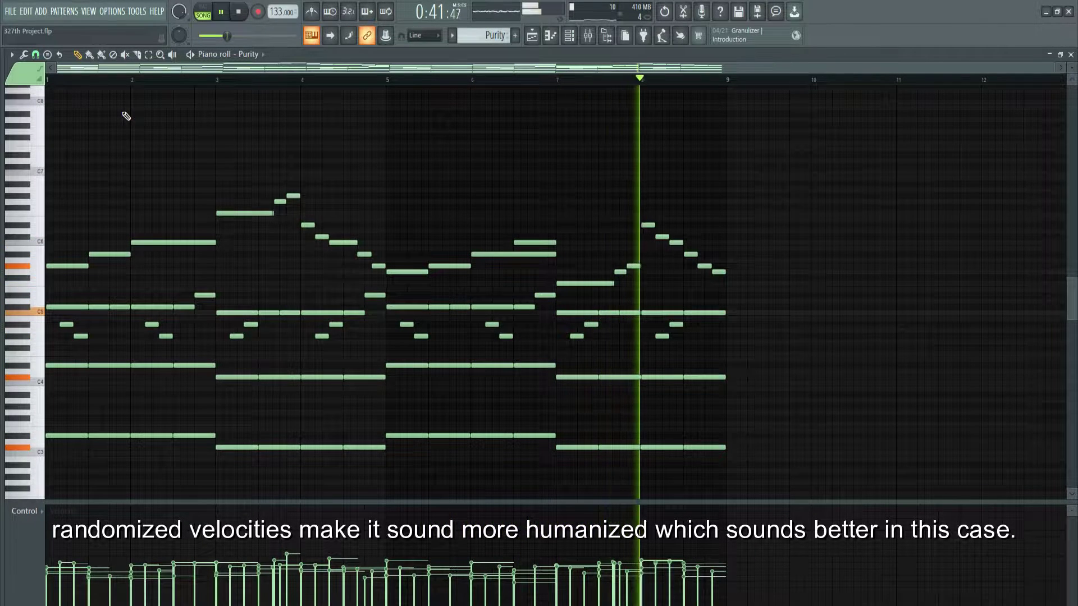
# - Stop playback and open the Purity channel's instrument to view its preset
pyautogui.press('space')
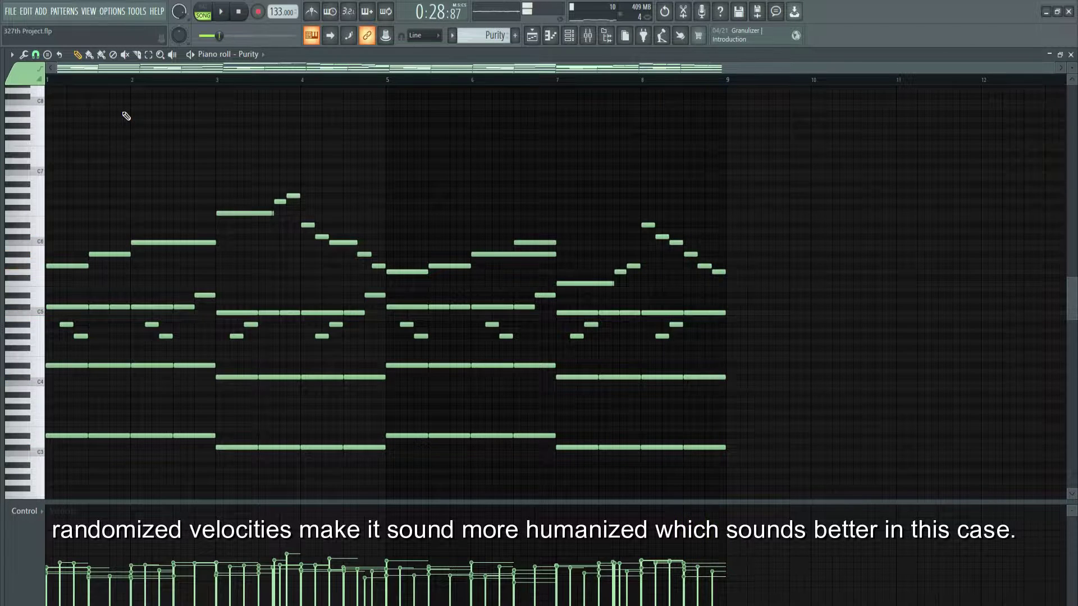
pyautogui.click(570, 39)
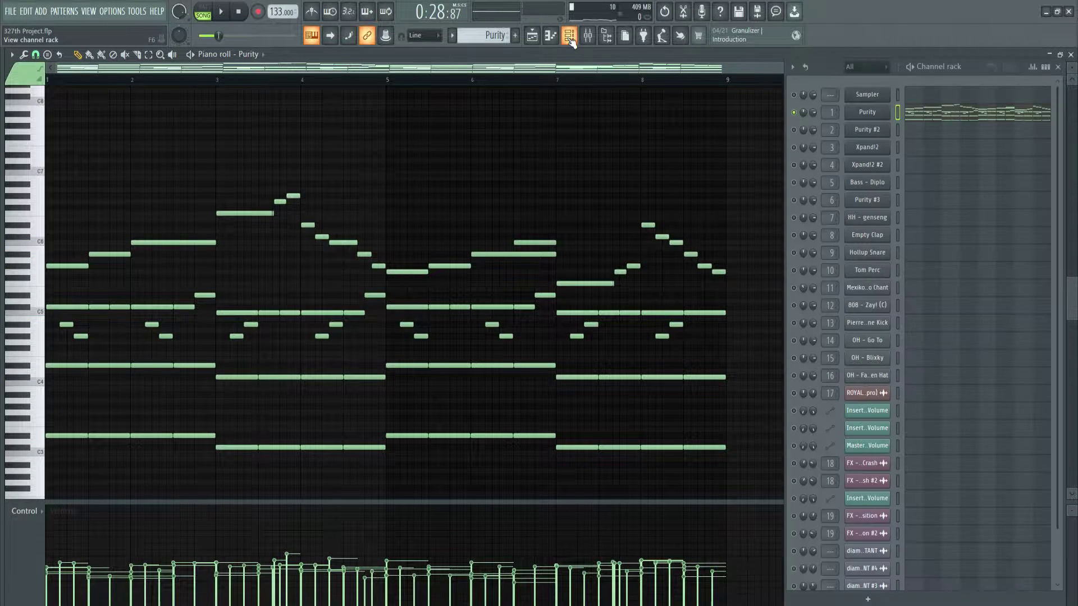
pyautogui.click(866, 113)
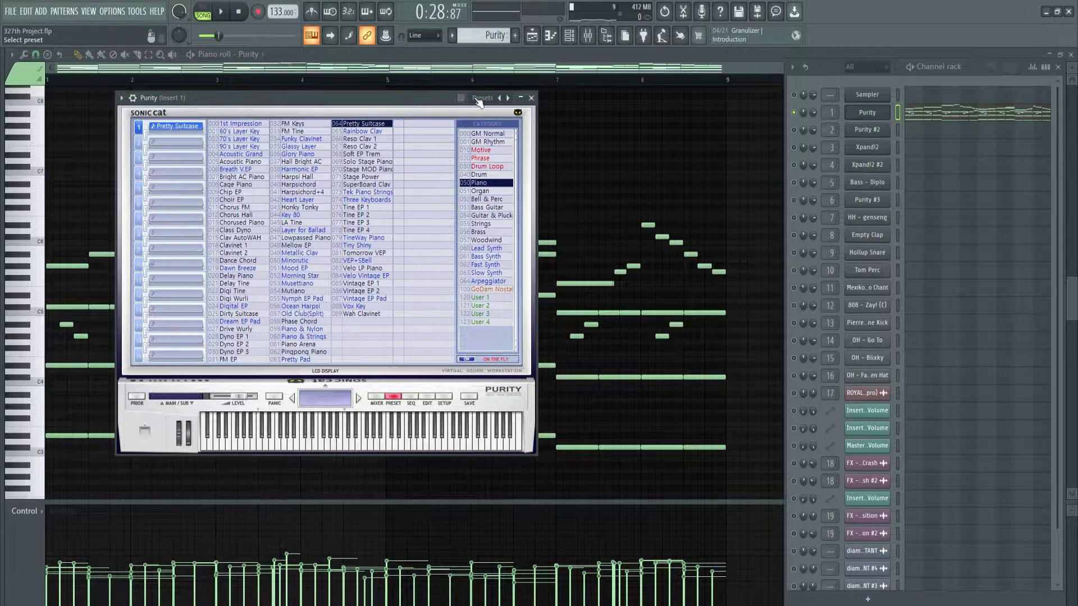
pyautogui.click(530, 97)
# - Inspect the Fruity parametric EQ 2 and Ambience settings on the mixer track Insert 1
pyautogui.click(589, 38)
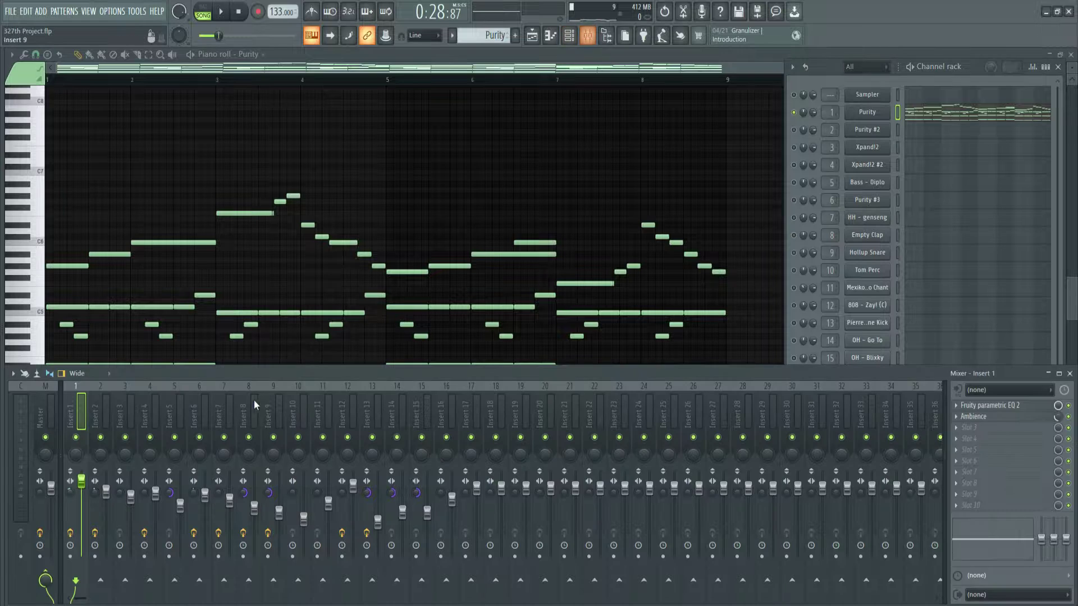
pyautogui.click(980, 406)
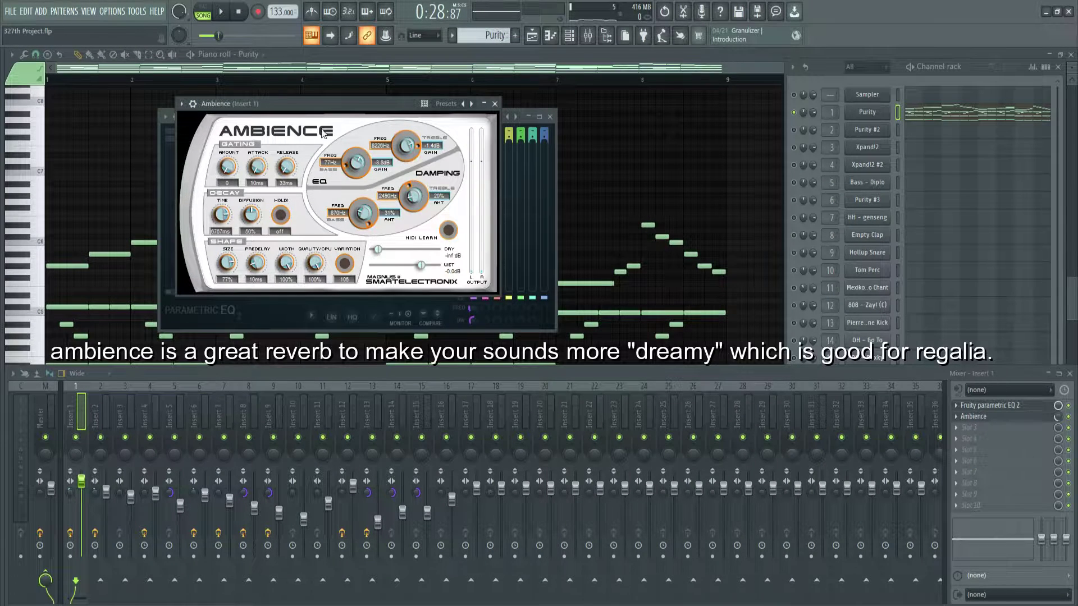
pyautogui.press('Escape')
pyautogui.press('Escape')
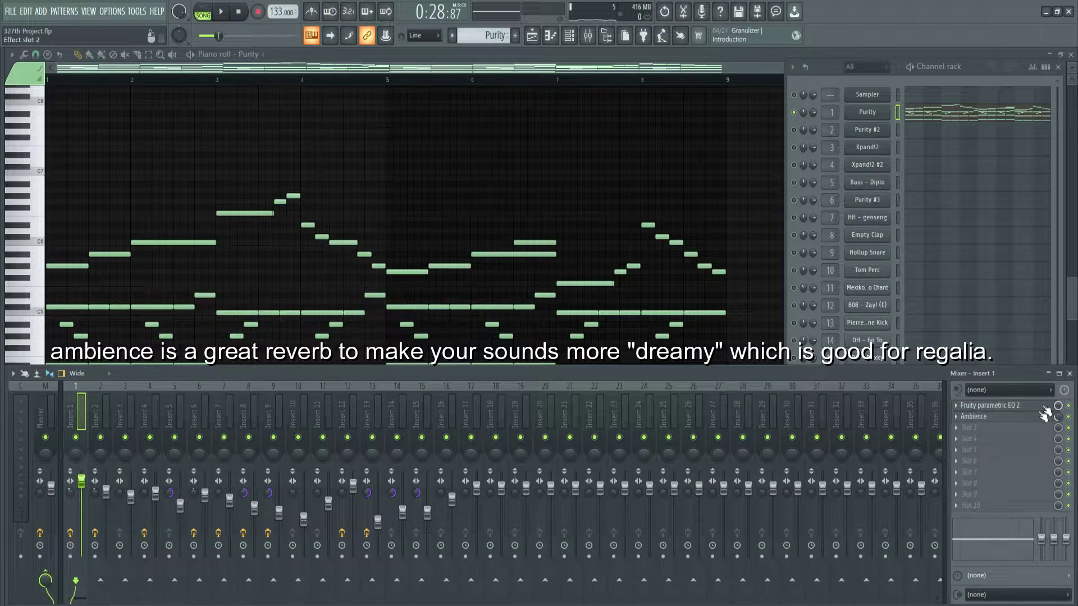
# - Solo the Purity #2 channel and show all the notes of its pattern in the piano roll
pyautogui.rightClick(794, 130)
pyautogui.click(805, 137)
pyautogui.doubleClick(693, 53)
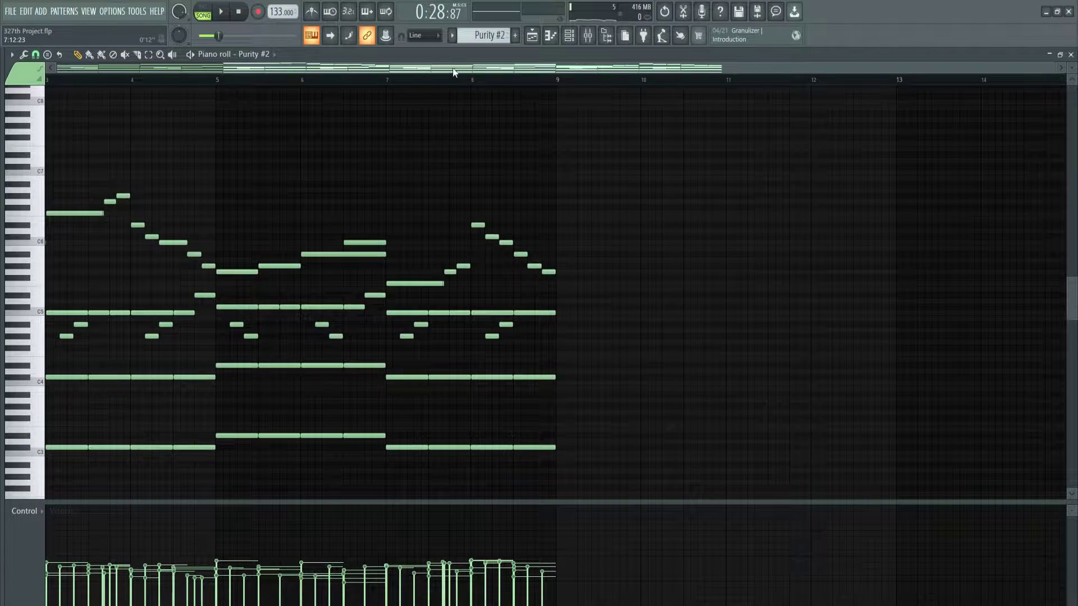
pyautogui.moveTo(452, 68); pyautogui.dragTo(118, 112)
pyautogui.click(116, 81)
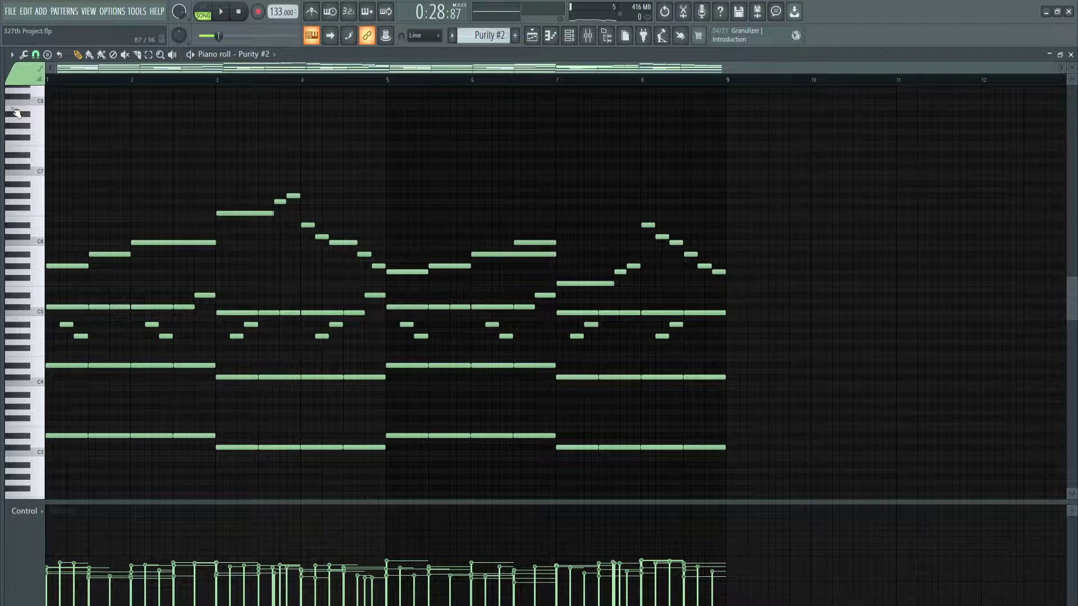
pyautogui.scroll(2, 13, 132)
pyautogui.scroll(-5, 125, 150)
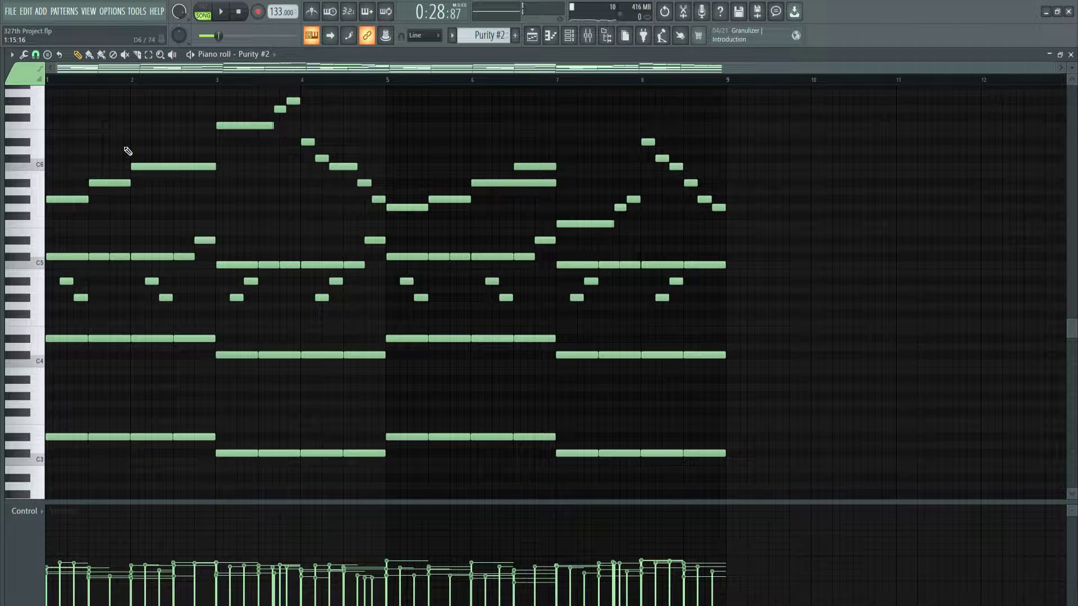
# - Open the Purity #2 channel's instrument to view its preset
pyautogui.press('F6')
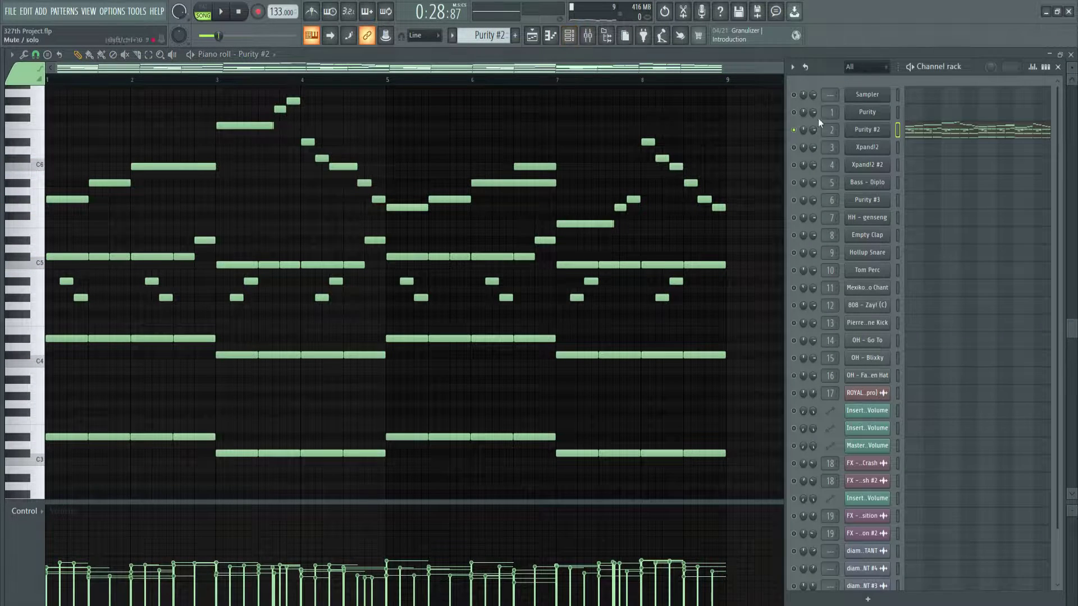
pyautogui.click(868, 130)
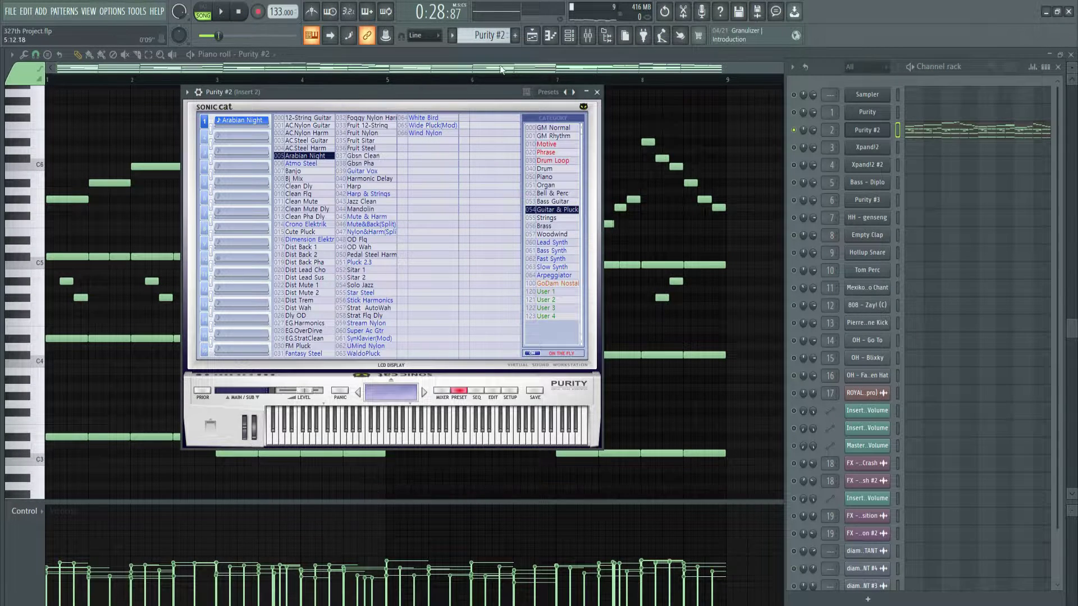
pyautogui.click(597, 92)
# - Inspect the parametric EQ and Ambience reverb settings on the mixer track Insert 2
pyautogui.click(588, 36)
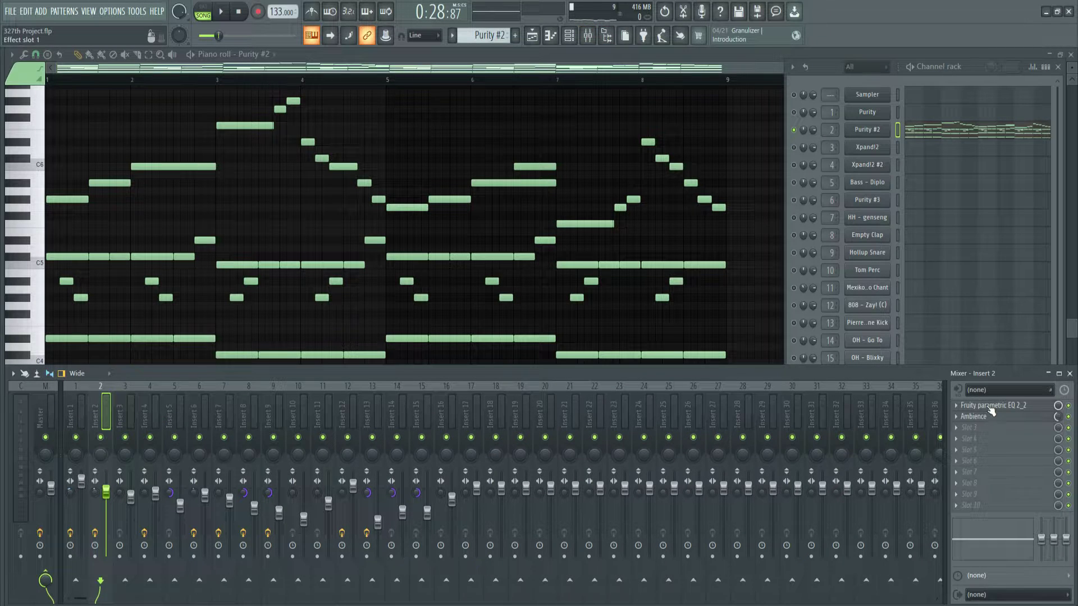
pyautogui.click(990, 406)
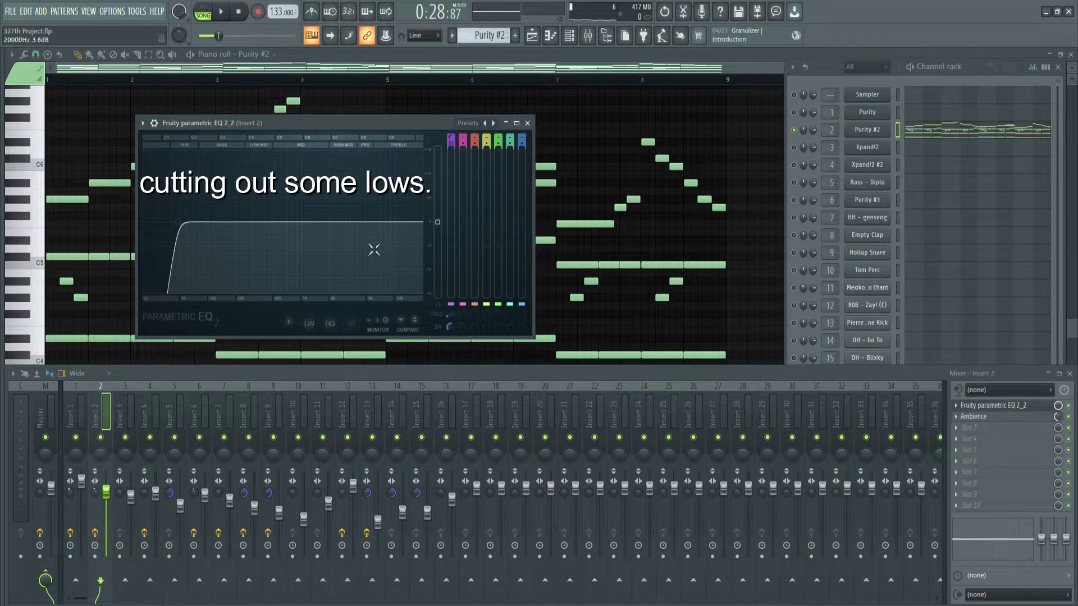
pyautogui.press('Escape')
pyautogui.click(999, 419)
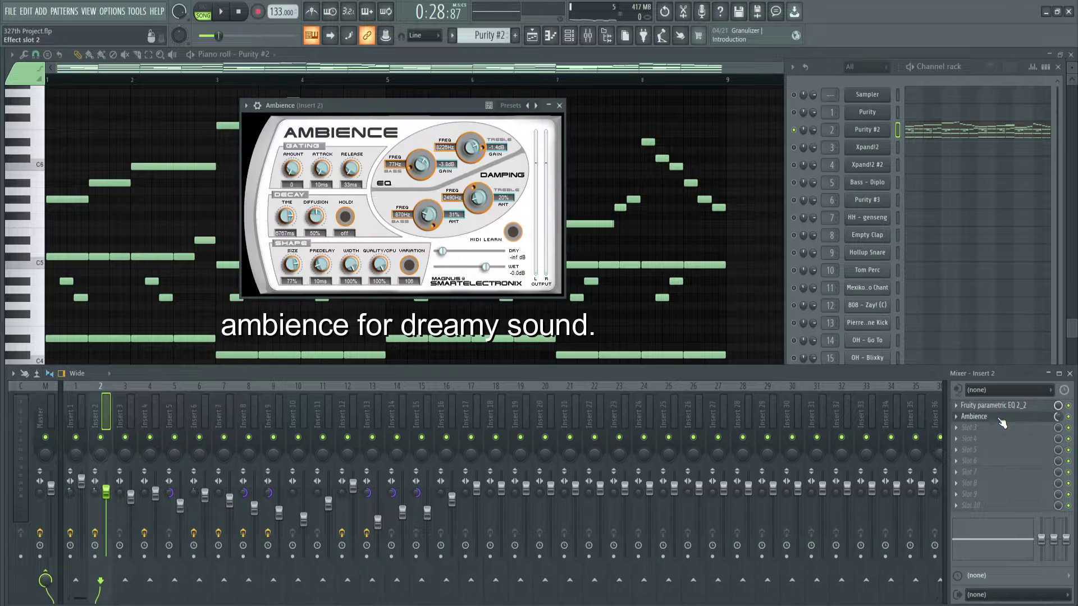
pyautogui.press('Escape')
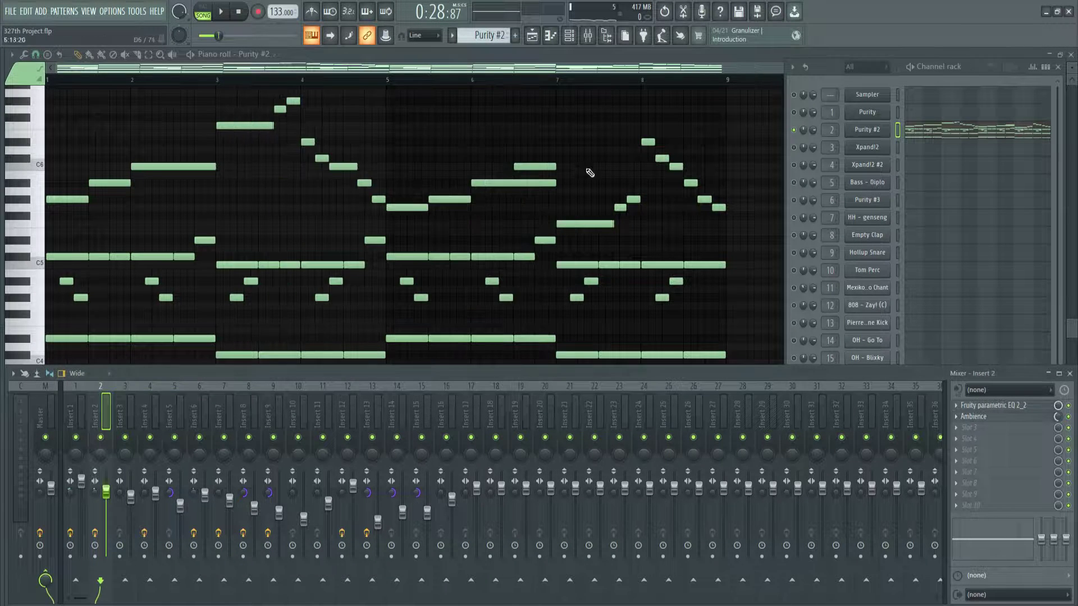
# - Solo the Xpand!2 channel and open its pattern from the playlist in the piano roll
pyautogui.rightClick(793, 147)
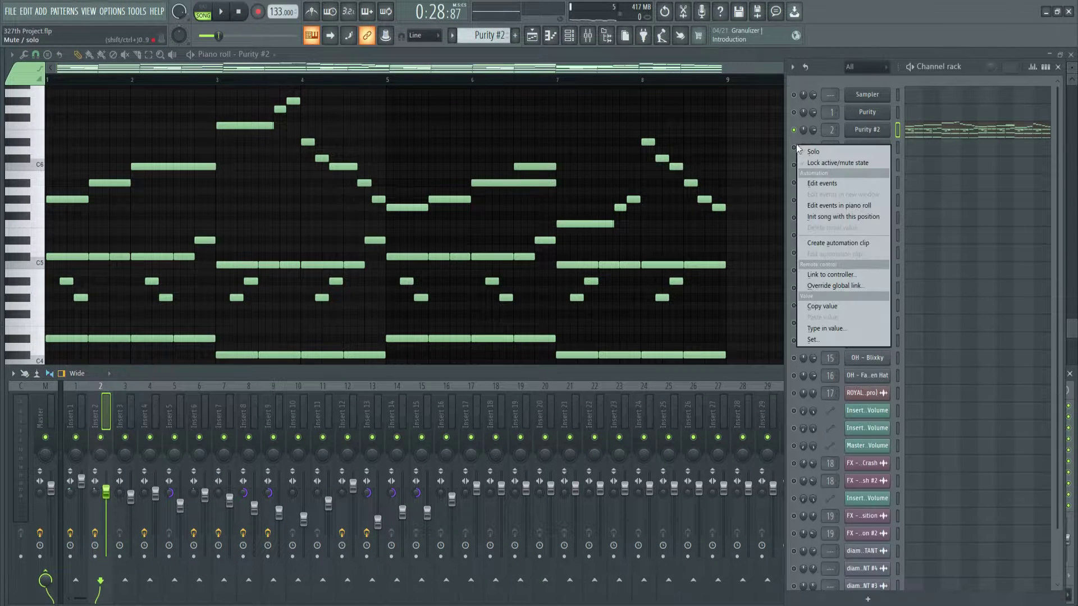
pyautogui.click(823, 150)
pyautogui.click(859, 149)
pyautogui.press('F5')
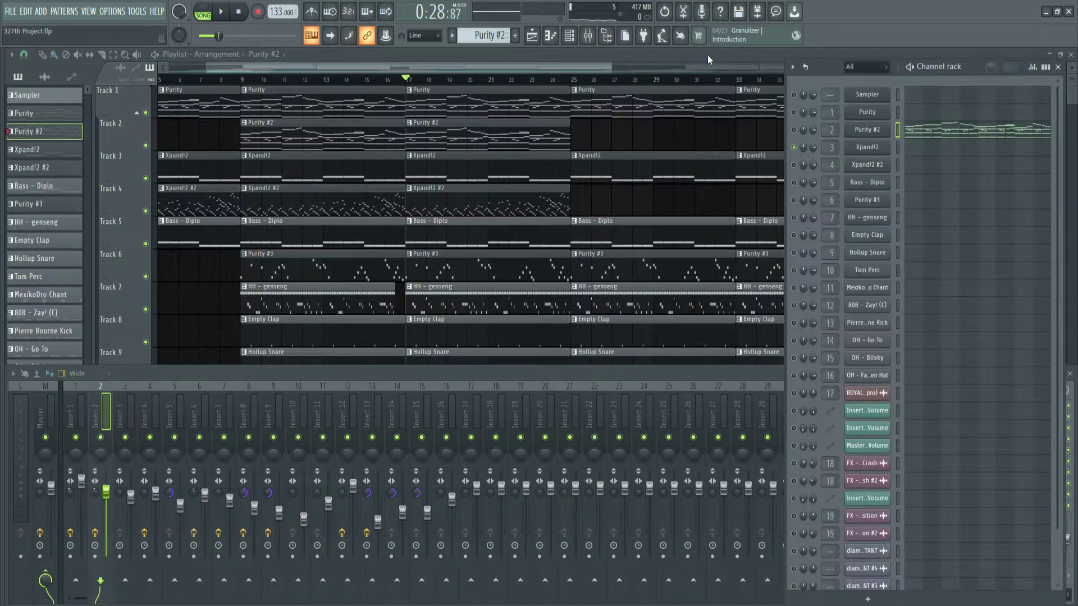
pyautogui.doubleClick(454, 168)
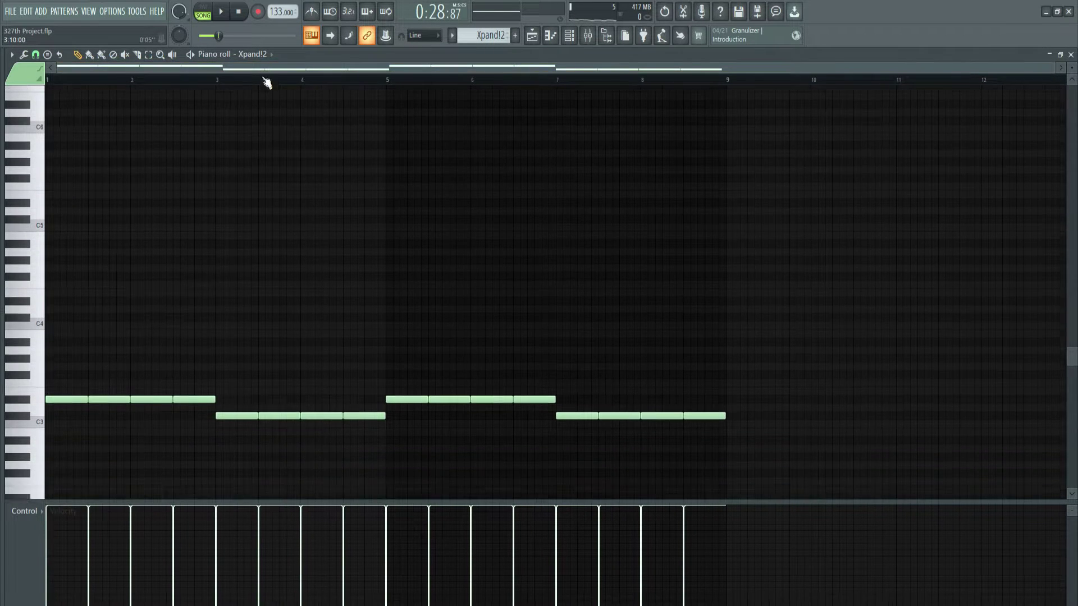
# - Listen to the Xpand!2 string bassline while viewing its notes up close, and stop playback
pyautogui.scroll(-3, 140, 169)
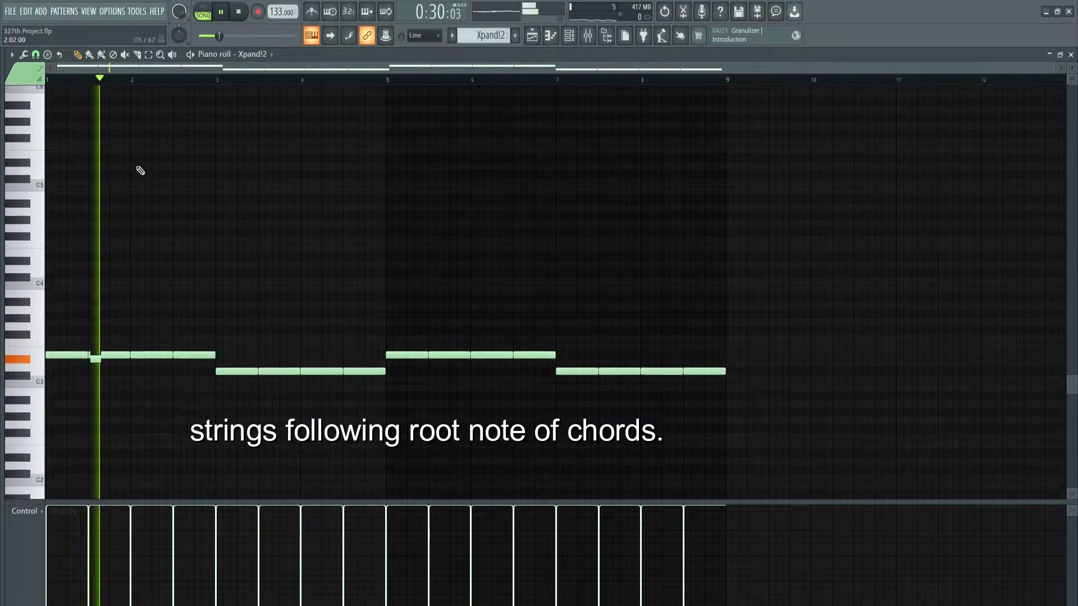
pyautogui.click(2, 275)
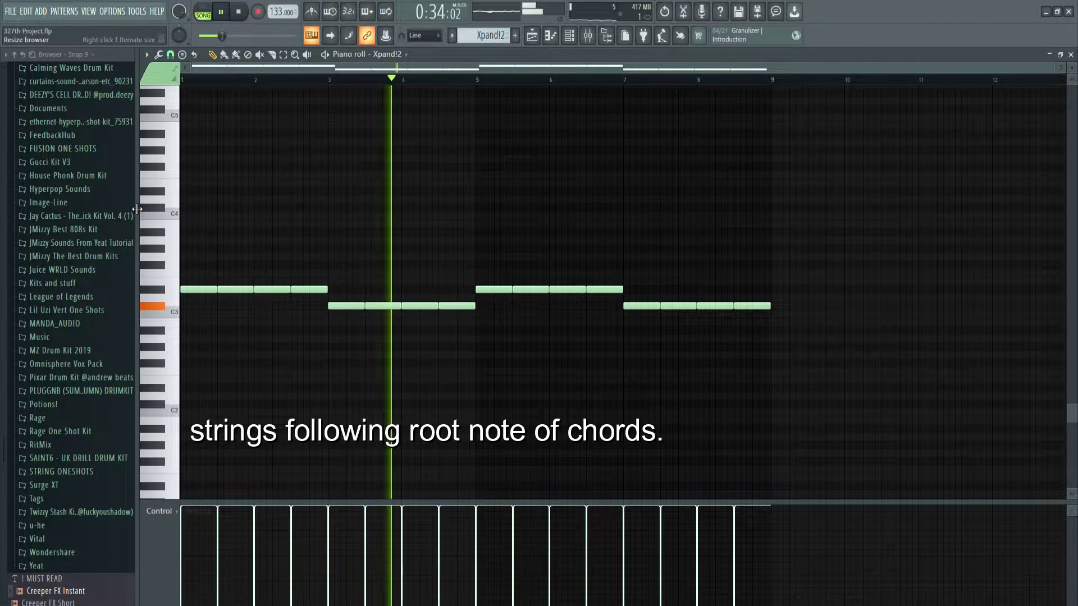
pyautogui.scroll(-3, 163, 223)
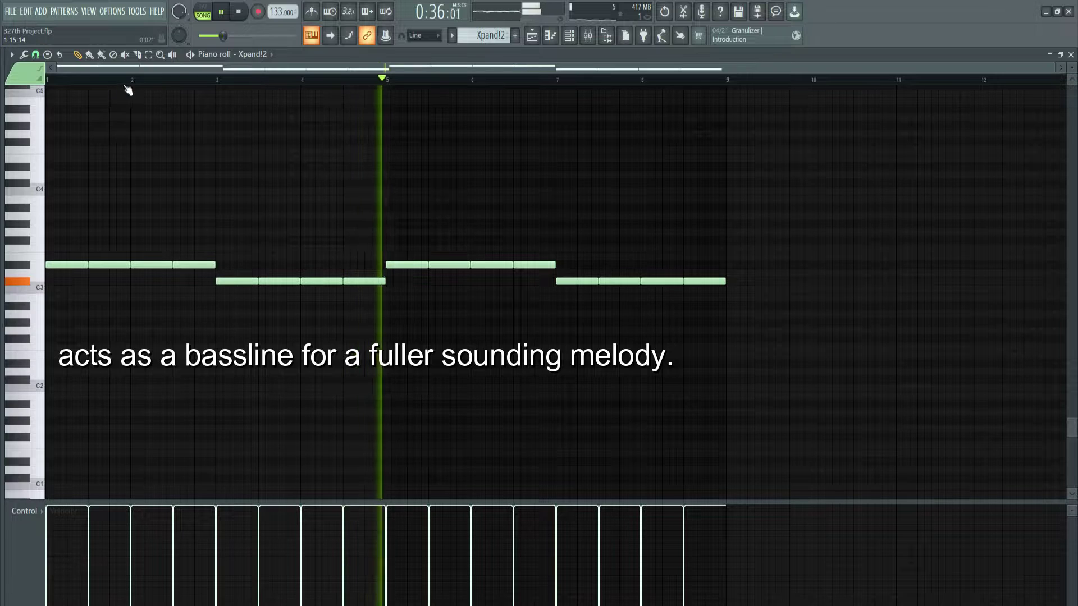
pyautogui.moveTo(1071, 67); pyautogui.dragTo(1071, 56)
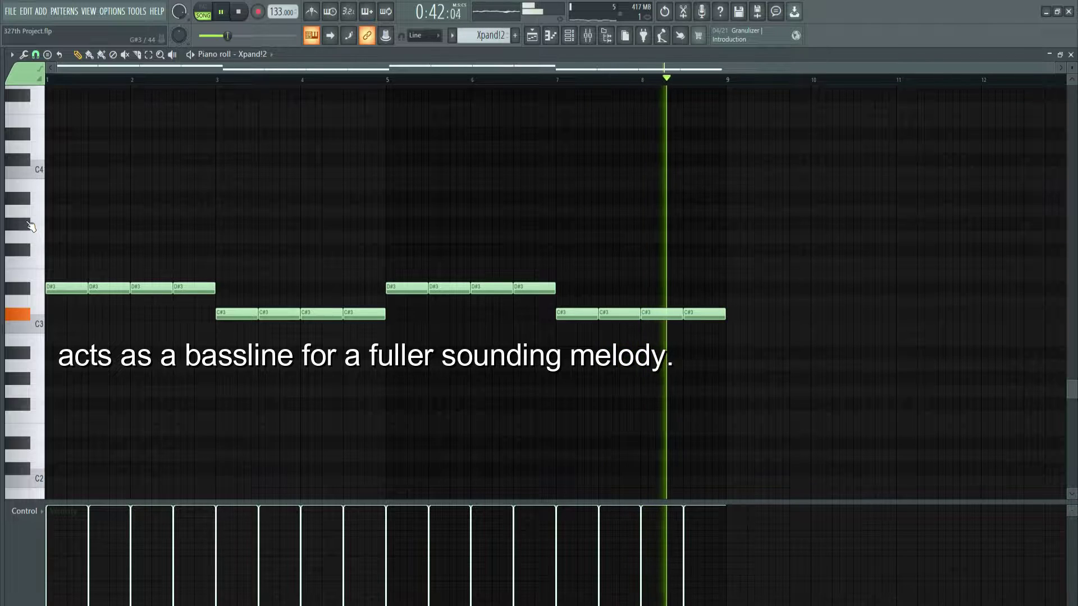
pyautogui.press('space')
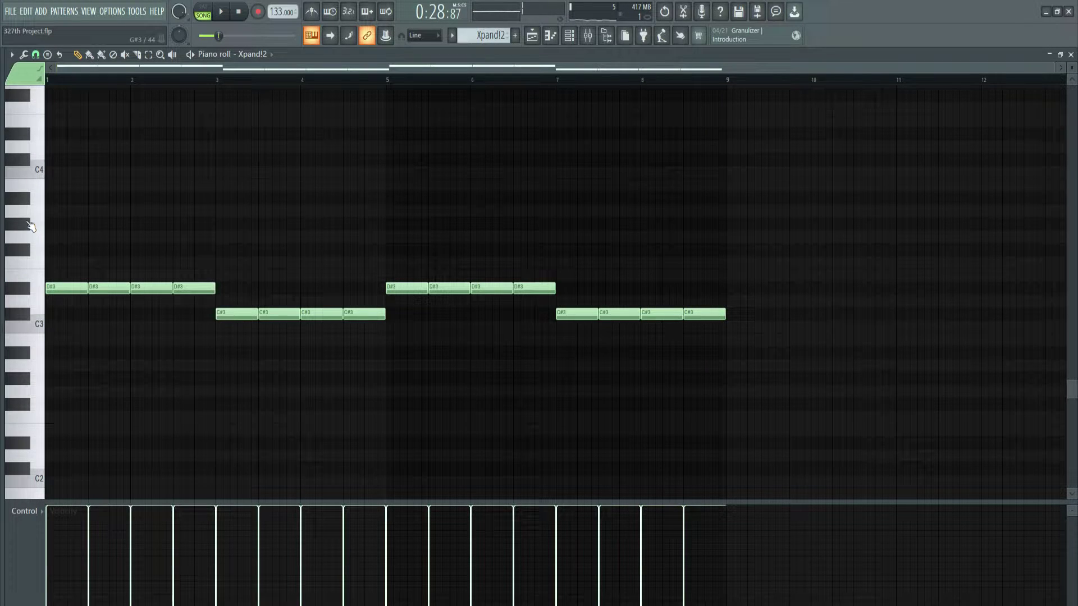
# - Open the Xpand!2 instrument and look up Big Legato-Pizzicato MW+ in part A's 014 Strings presets without changing the sound
pyautogui.click(570, 37)
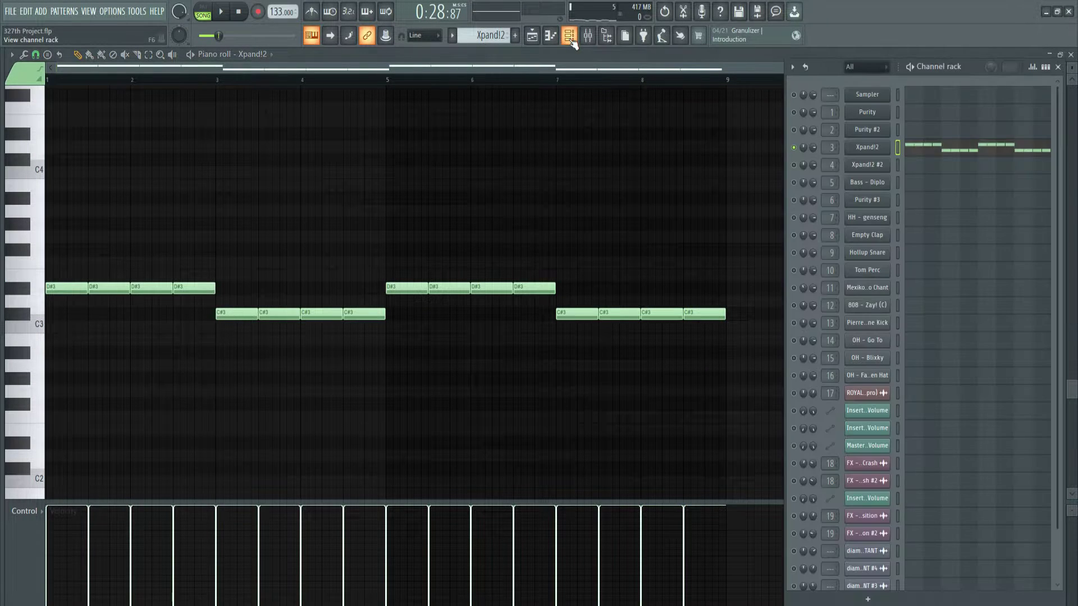
pyautogui.click(867, 147)
pyautogui.click(181, 189)
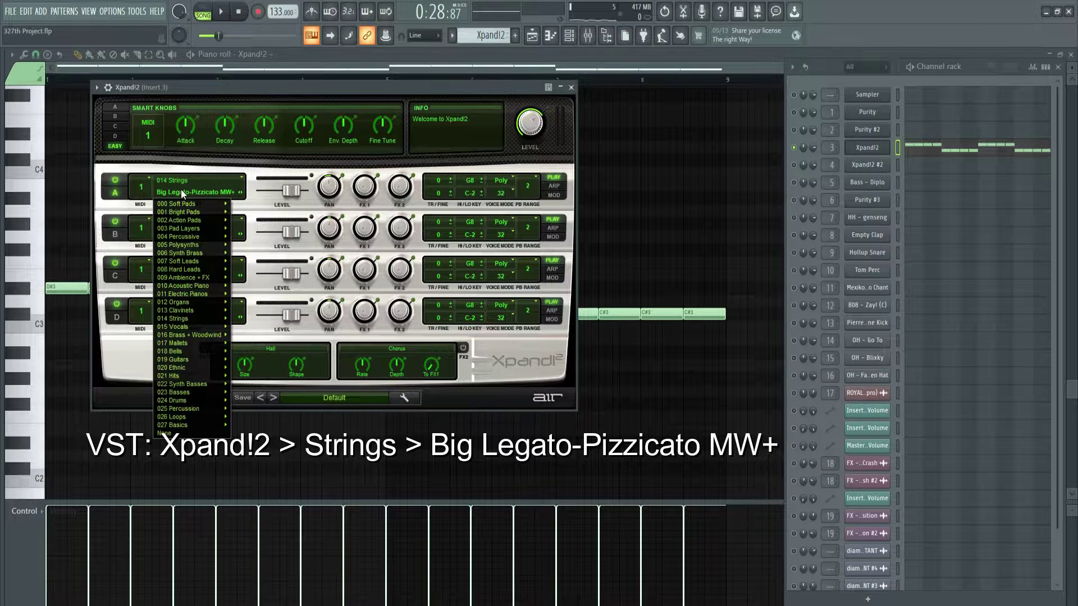
pyautogui.moveTo(191, 322)
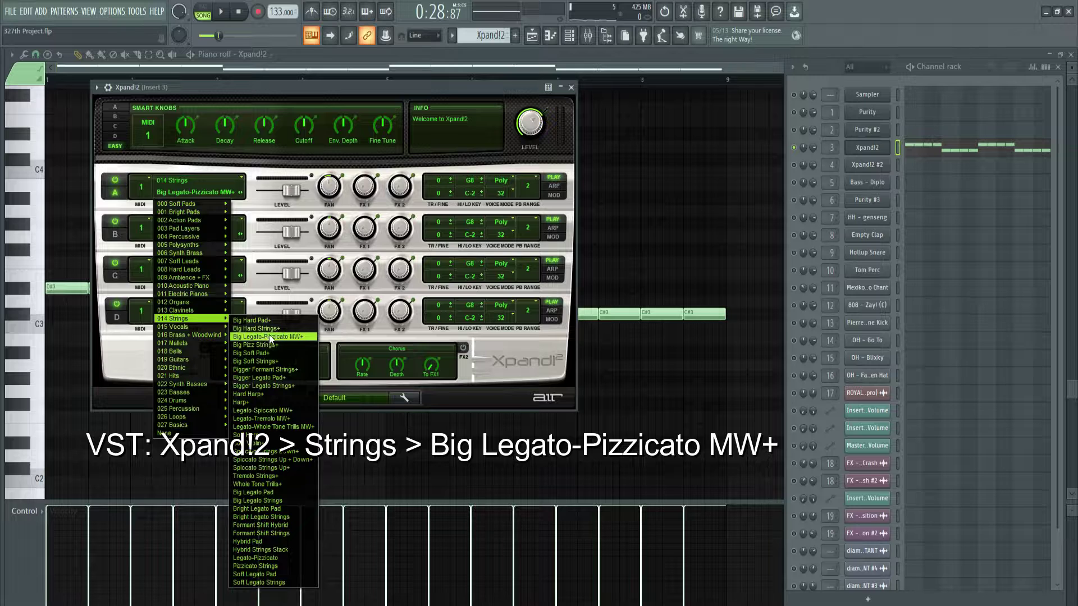
pyautogui.click(298, 88)
pyautogui.press('Escape')
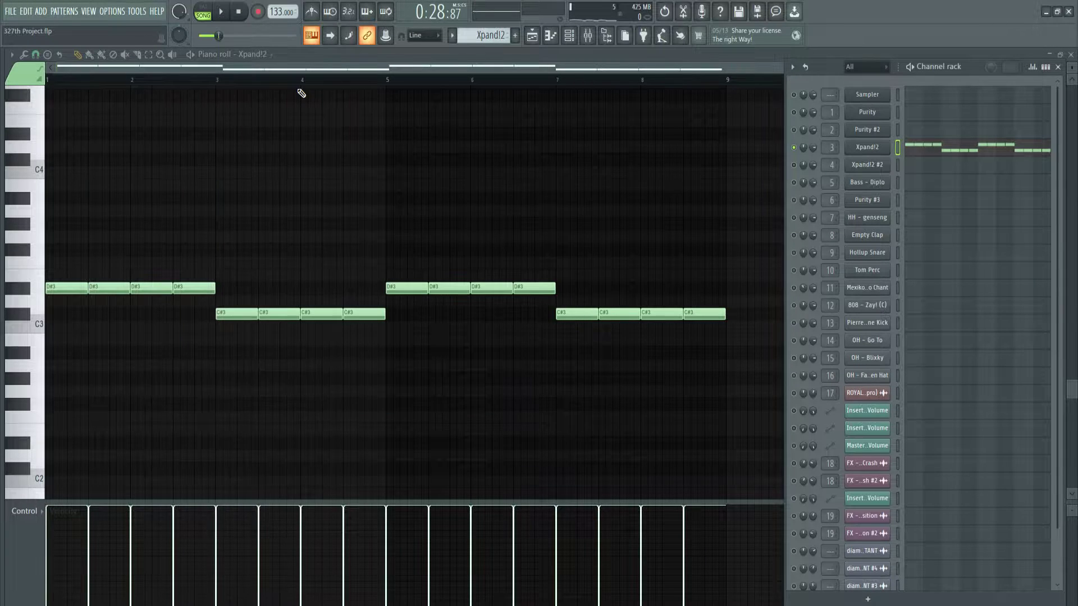
# - Check the effect slots of the Xpand!2 channel's mixer track, Insert 3
pyautogui.press('F6')
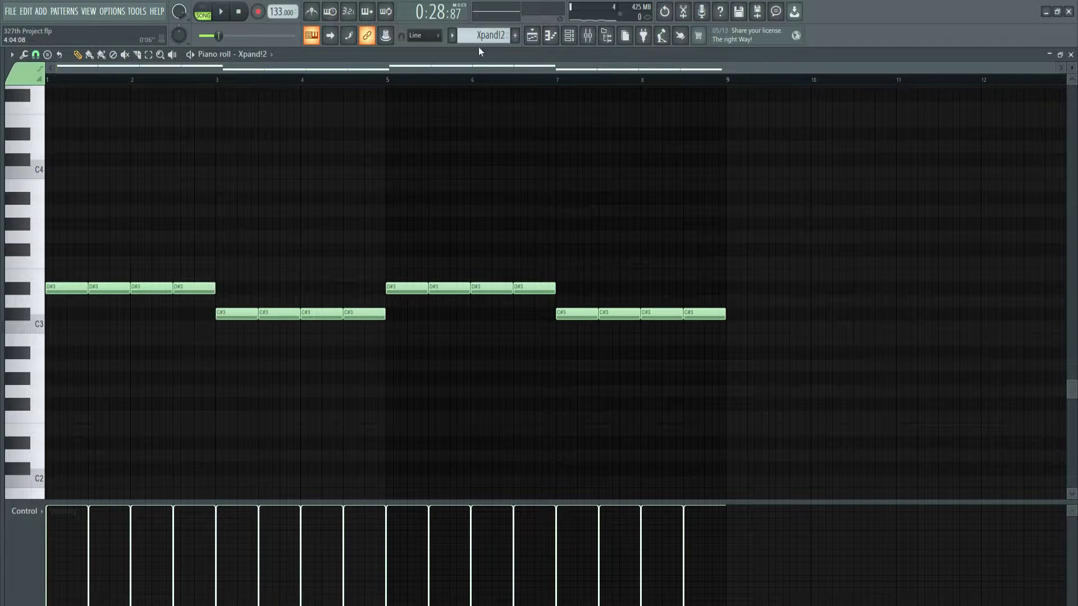
pyautogui.click(587, 35)
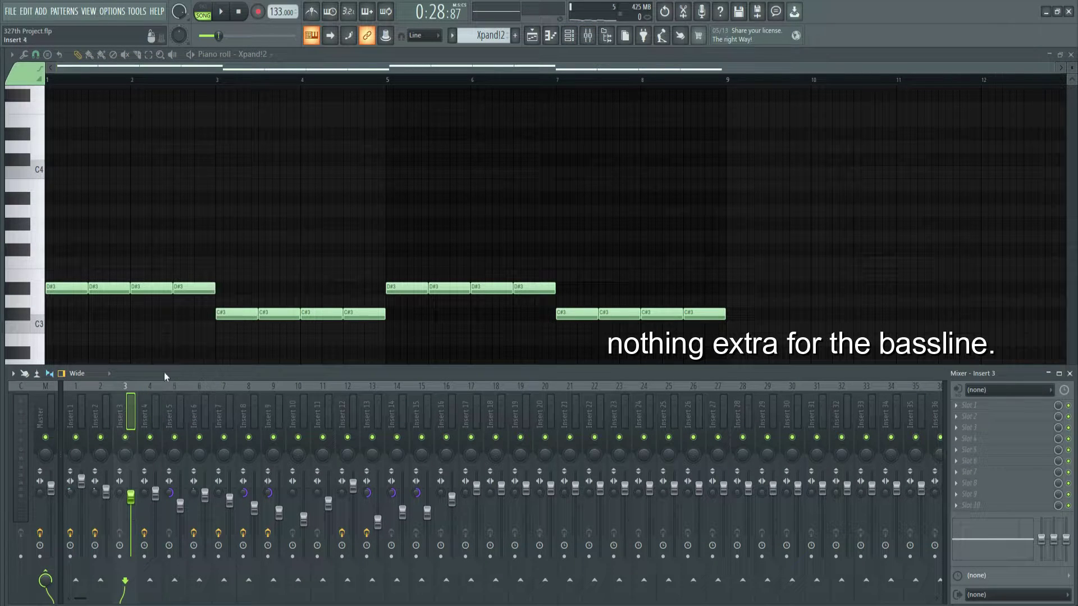
pyautogui.press('F9')
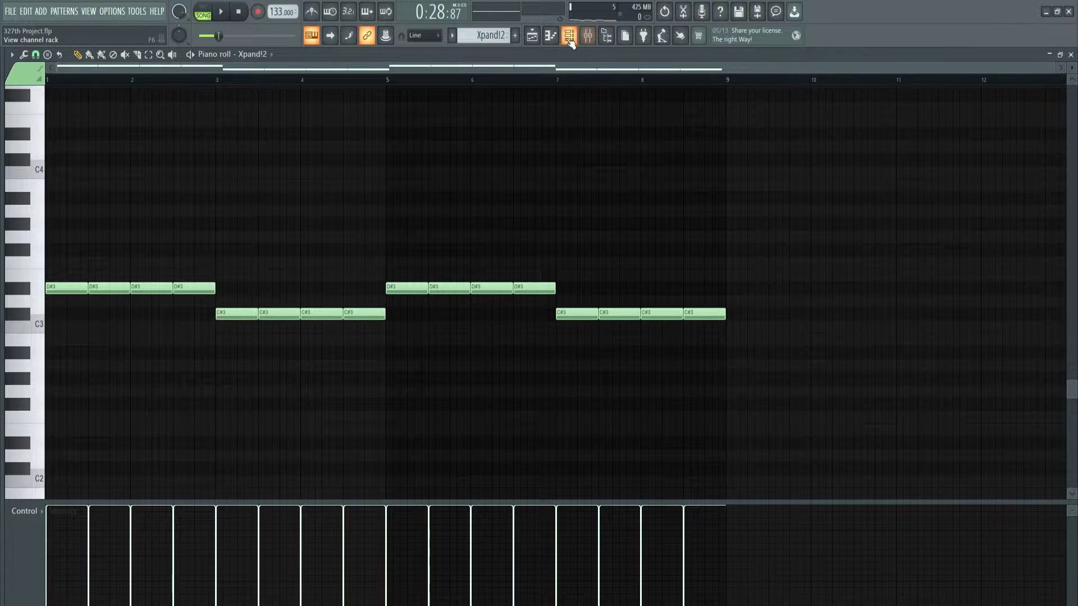
# - Solo the Xpand!2 #2 channel and show its pattern's notes in the piano roll
pyautogui.click(568, 39)
pyautogui.rightClick(794, 166)
pyautogui.click(815, 174)
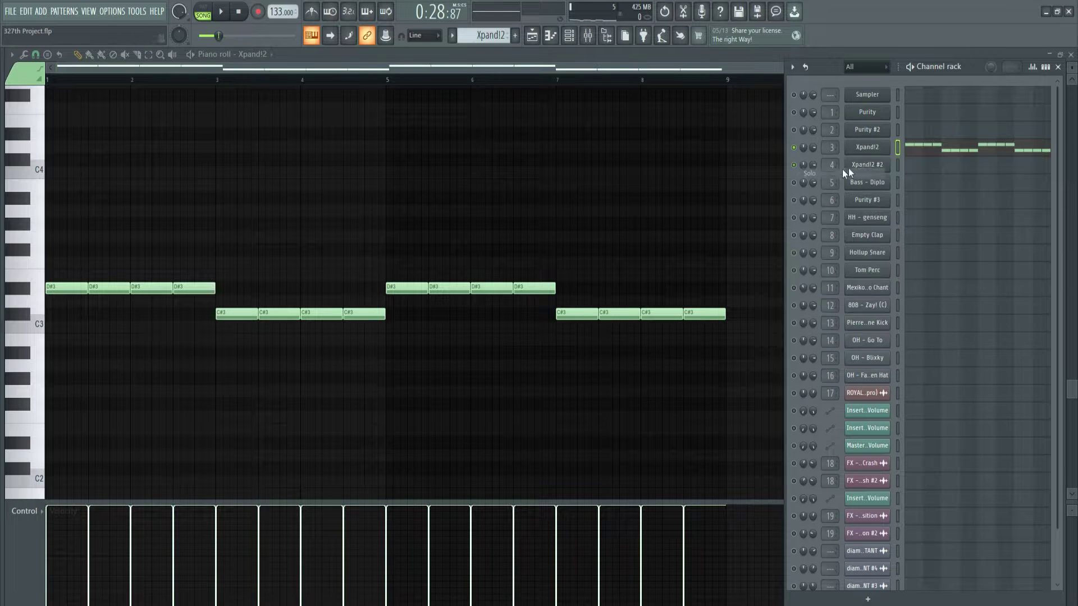
pyautogui.press('F7')
pyautogui.press('F7')
pyautogui.doubleClick(436, 194)
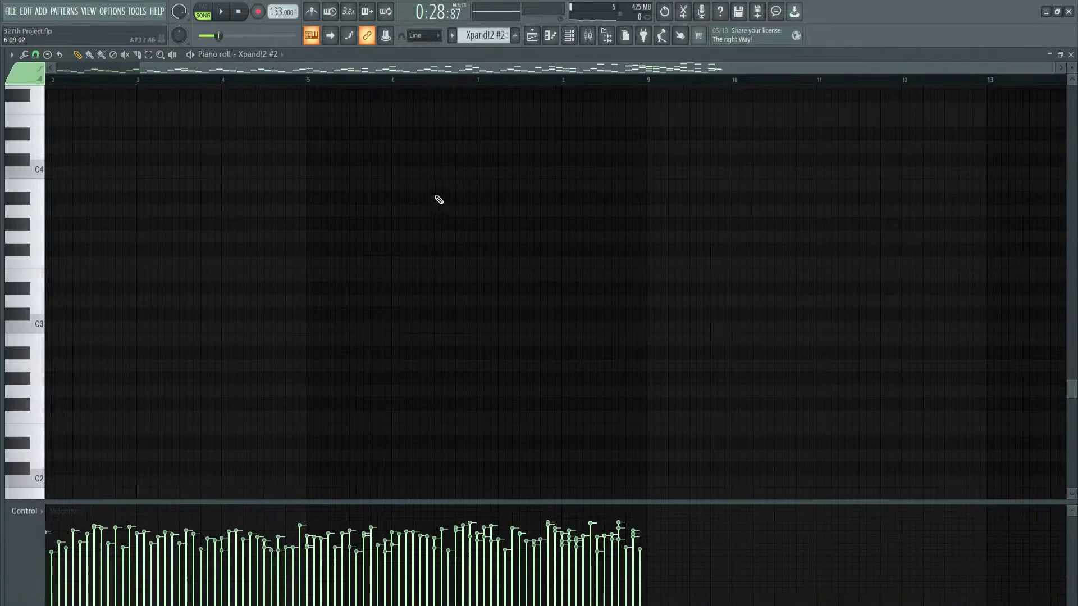
pyautogui.scroll(6, 256, 252)
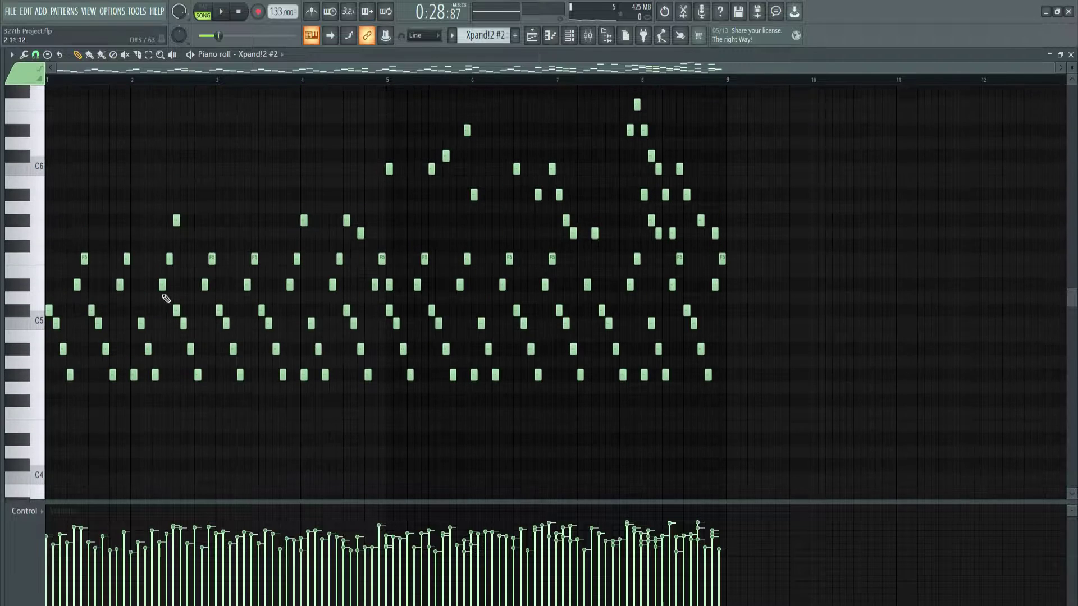
pyautogui.scroll(-3, 44, 326)
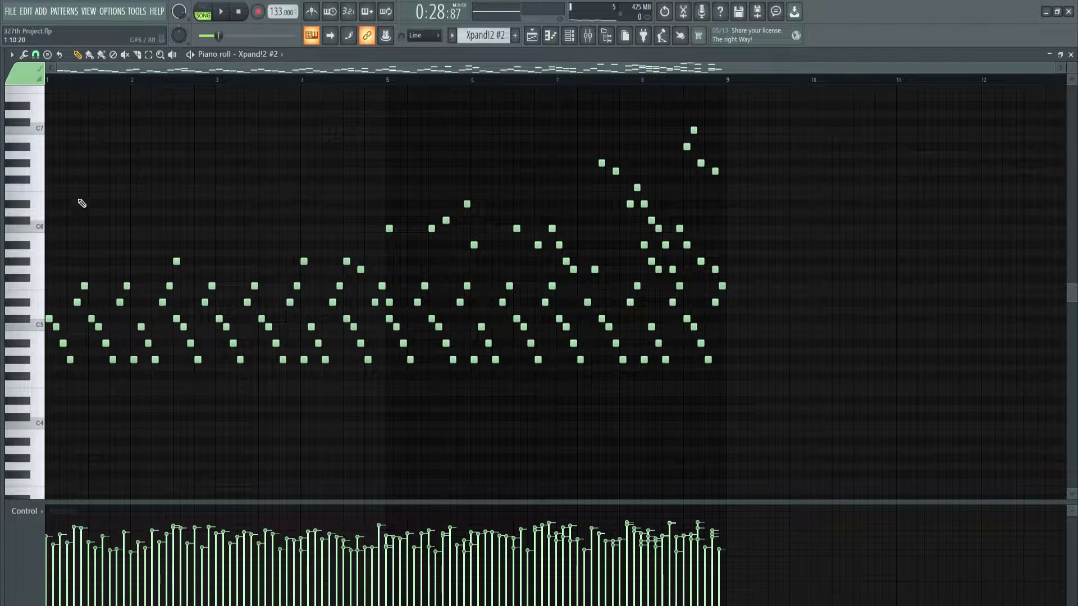
pyautogui.scroll(1, 33, 260)
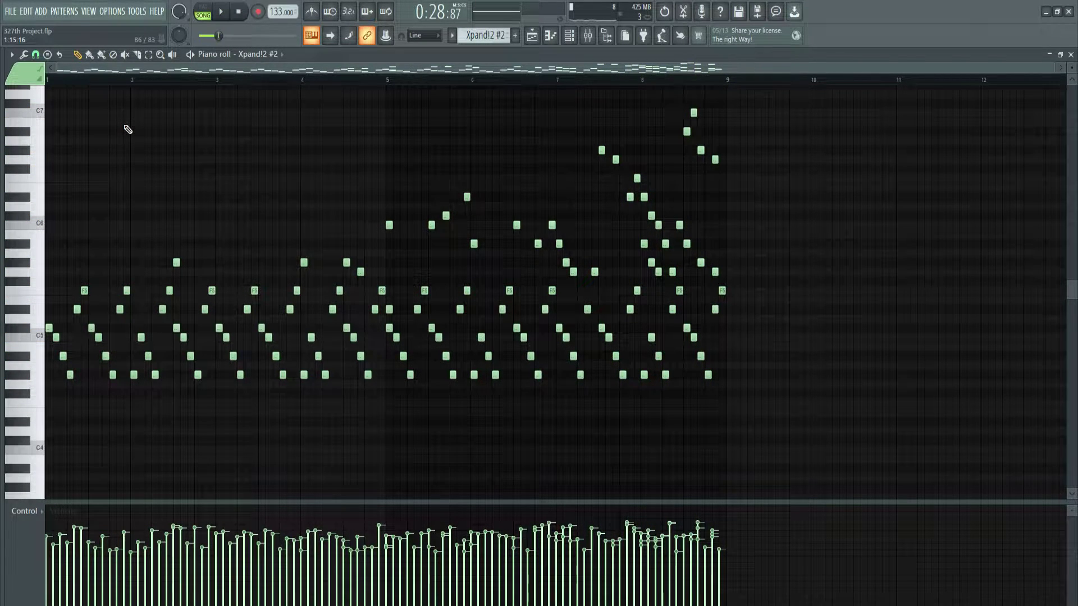
# - Open the Xpand!2 #2 instrument and look up Spiccato Strings Up + Down+ in part A's 014 Strings presets without changing the sound
pyautogui.click(573, 38)
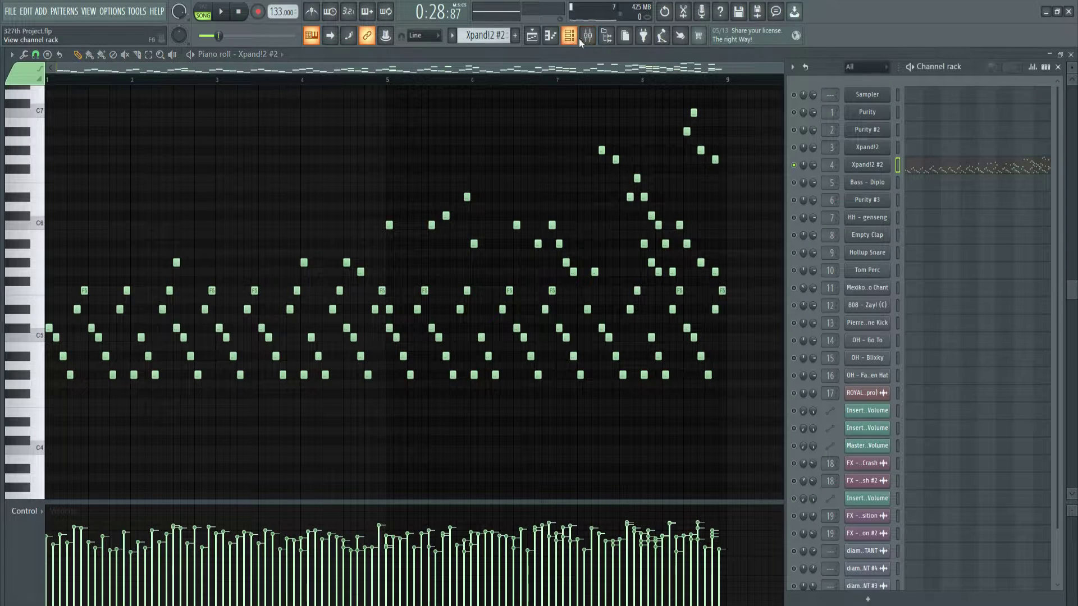
pyautogui.click(872, 168)
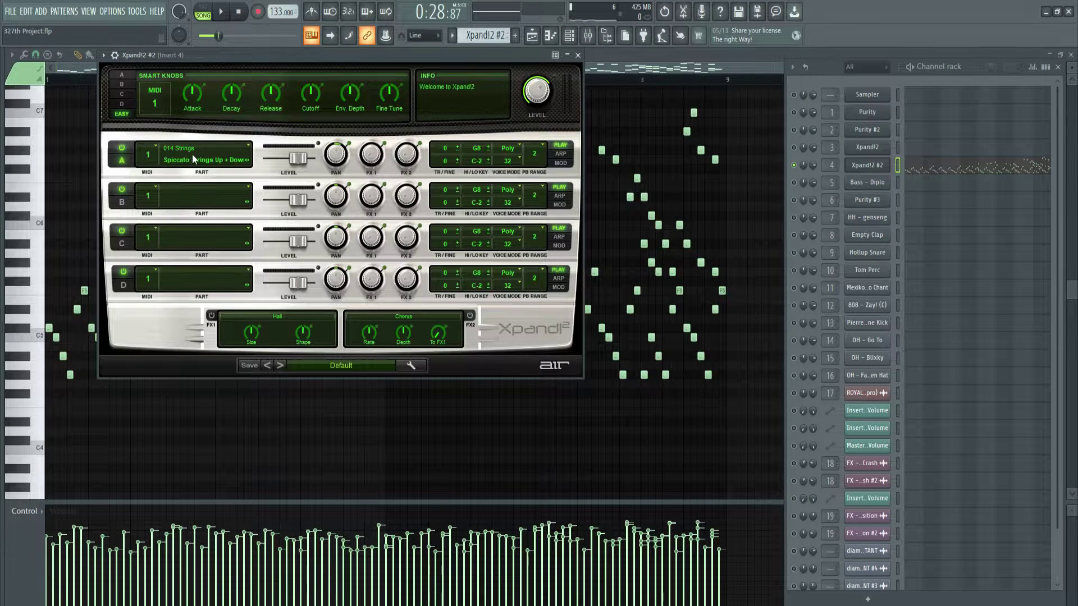
pyautogui.click(195, 161)
pyautogui.moveTo(182, 285)
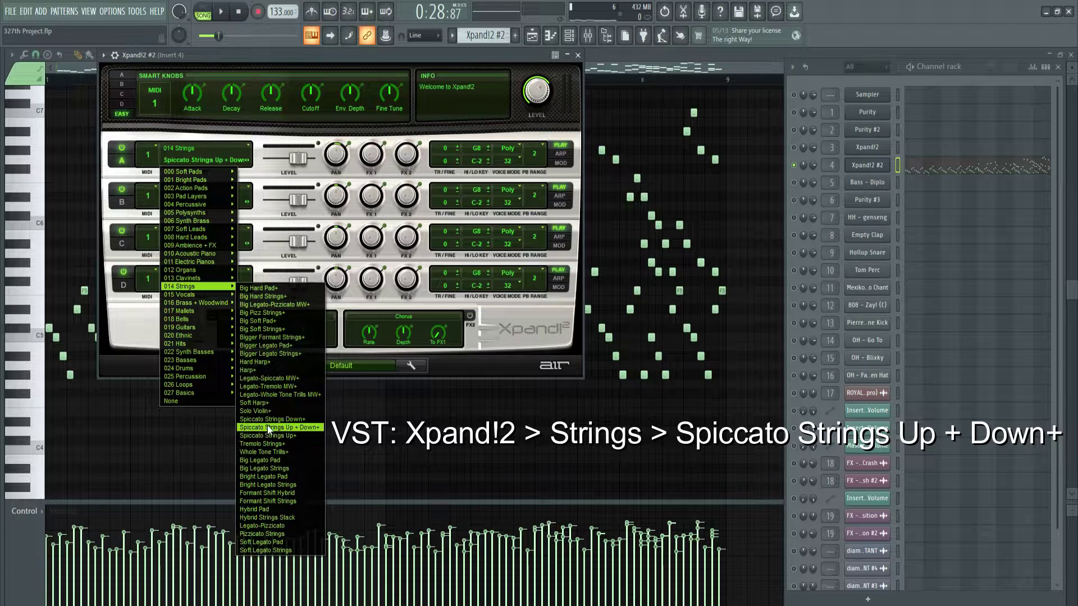
pyautogui.click(353, 56)
pyautogui.press('Escape')
# - Solo the Bass - Diplo channel and show its pattern's notes in the piano roll
pyautogui.click(519, 63)
pyautogui.press('Escape')
pyautogui.click(436, 240)
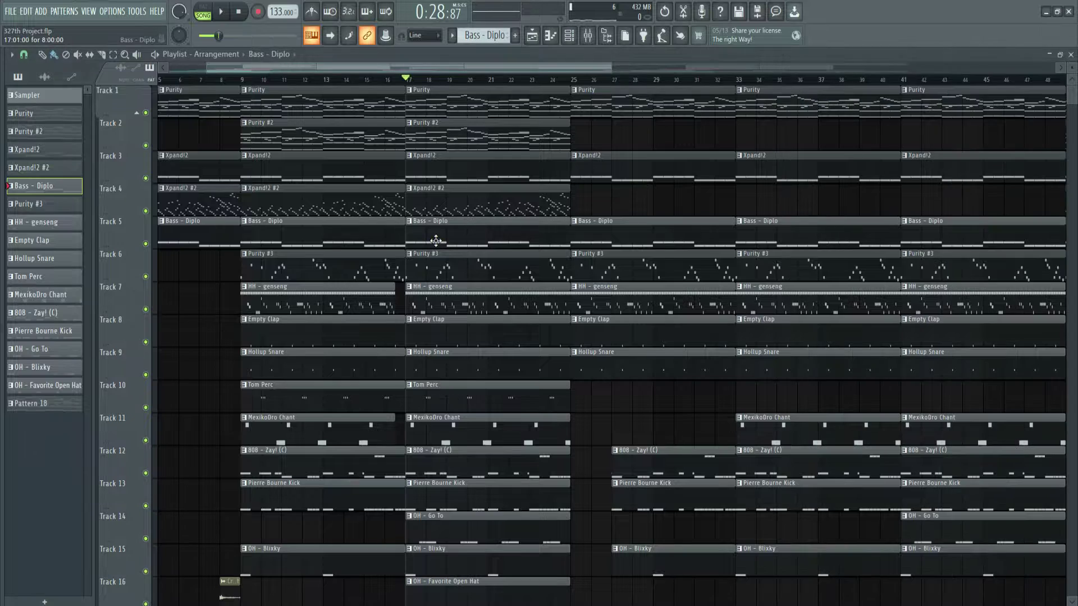
pyautogui.doubleClick(436, 241)
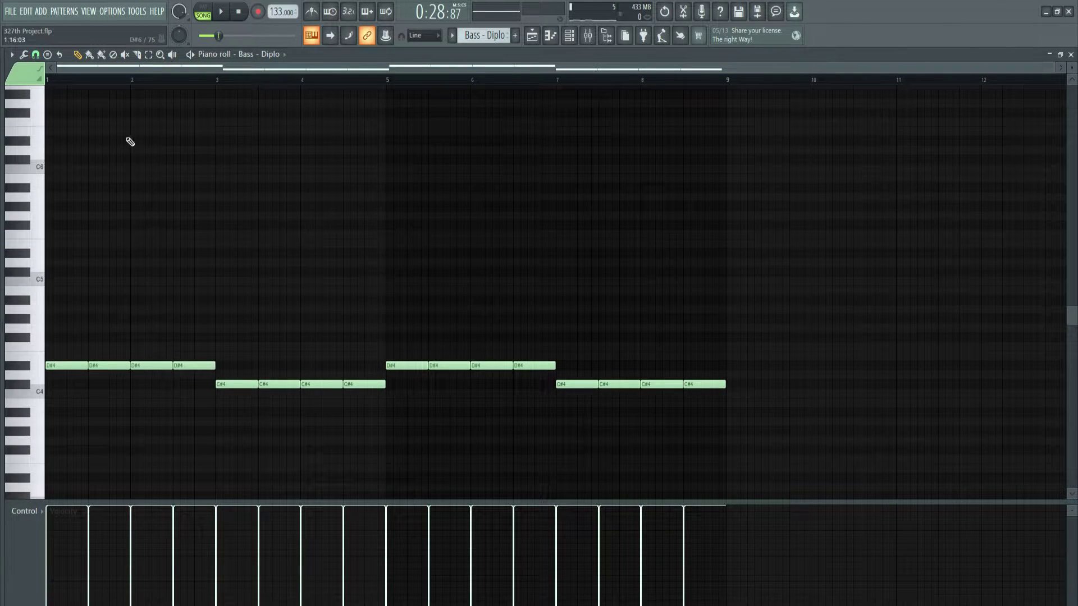
# - Check the low cut in Fruity parametric EQ 2 on Insert 4, the mixer track of Xpand!2 #2
pyautogui.click(587, 37)
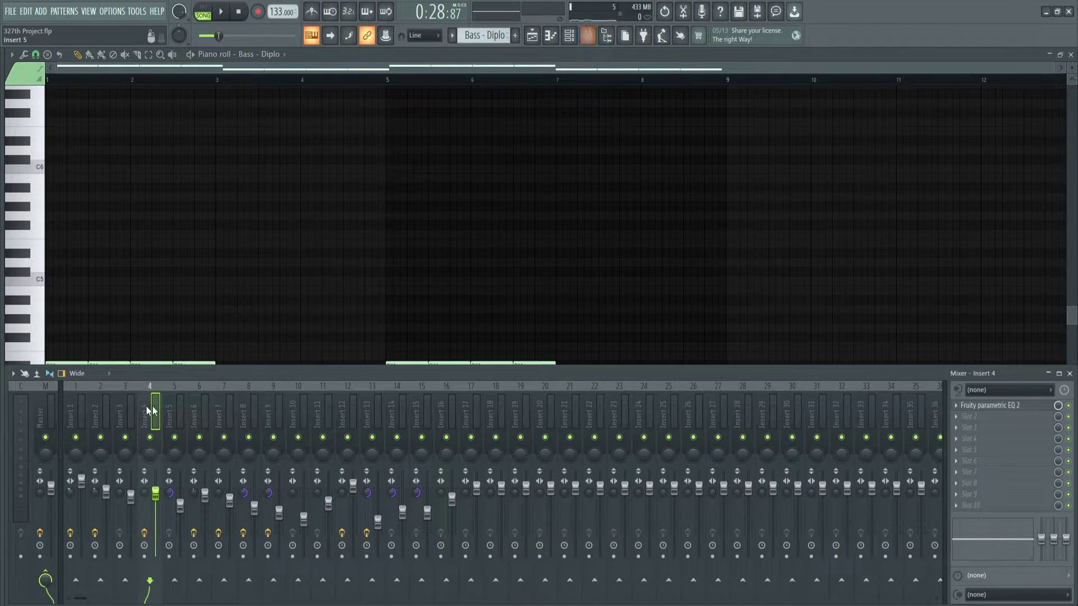
pyautogui.click(997, 409)
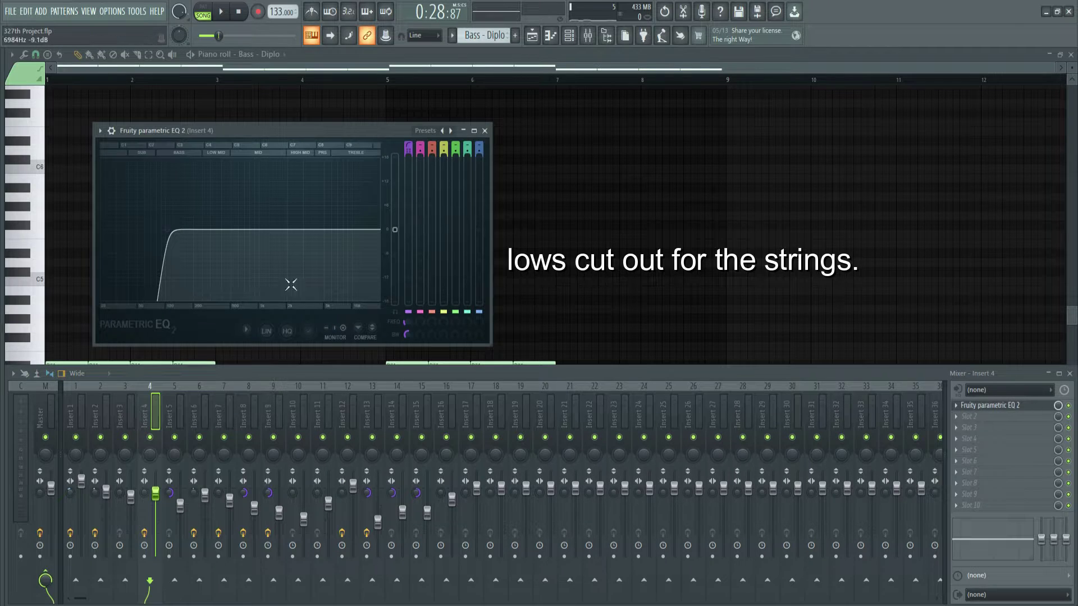
pyautogui.middleClick(307, 133)
pyautogui.middleClick(349, 372)
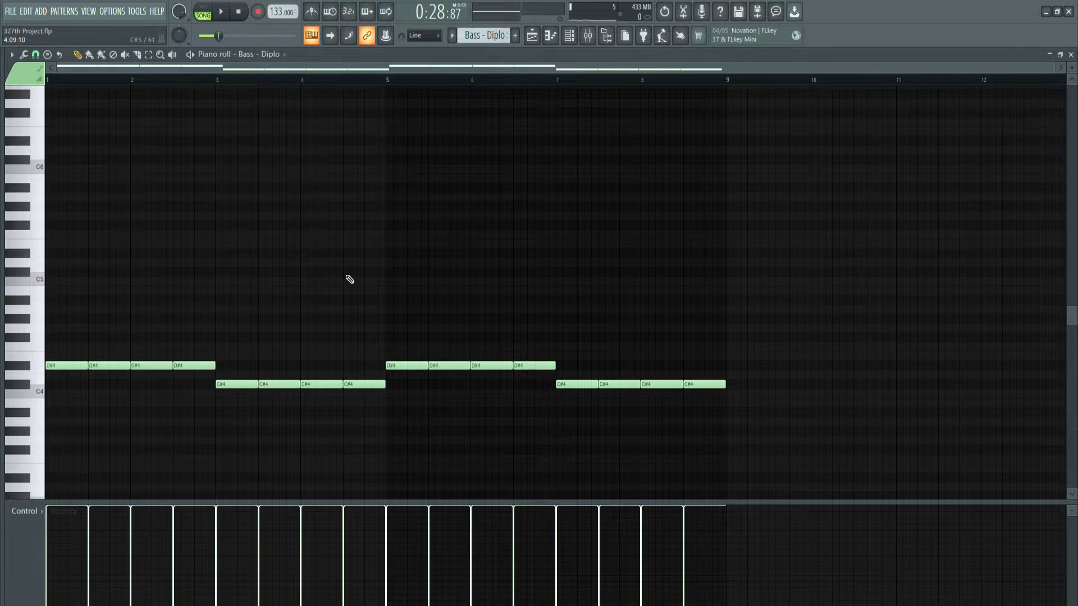
# - Listen to the Bass - Diplo bassline while viewing its notes, and stop playback
pyautogui.scroll(-2, 558, 147)
pyautogui.press('space')
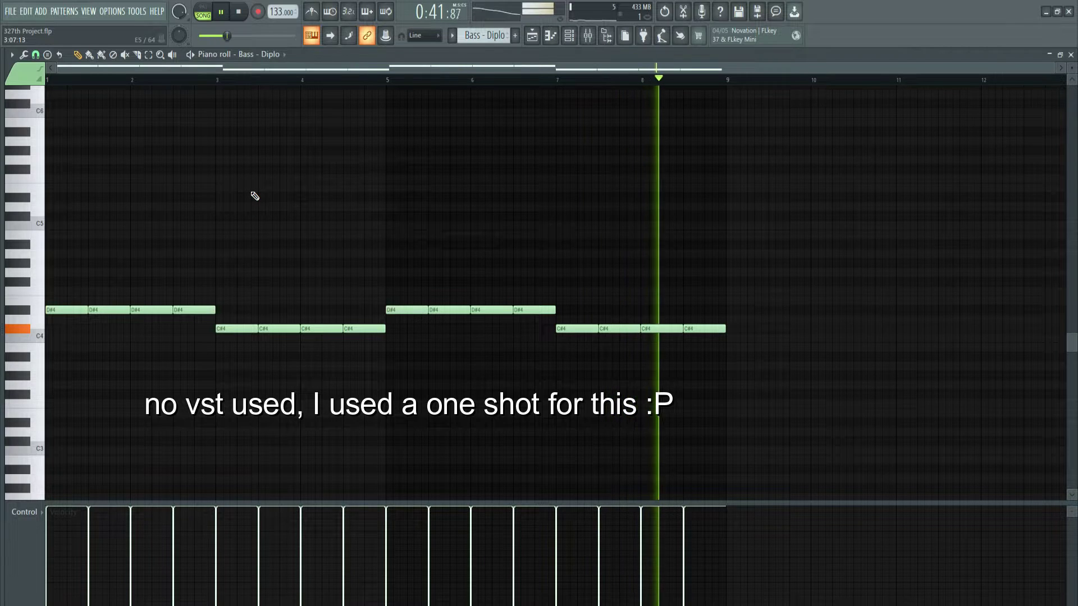
pyautogui.press('space')
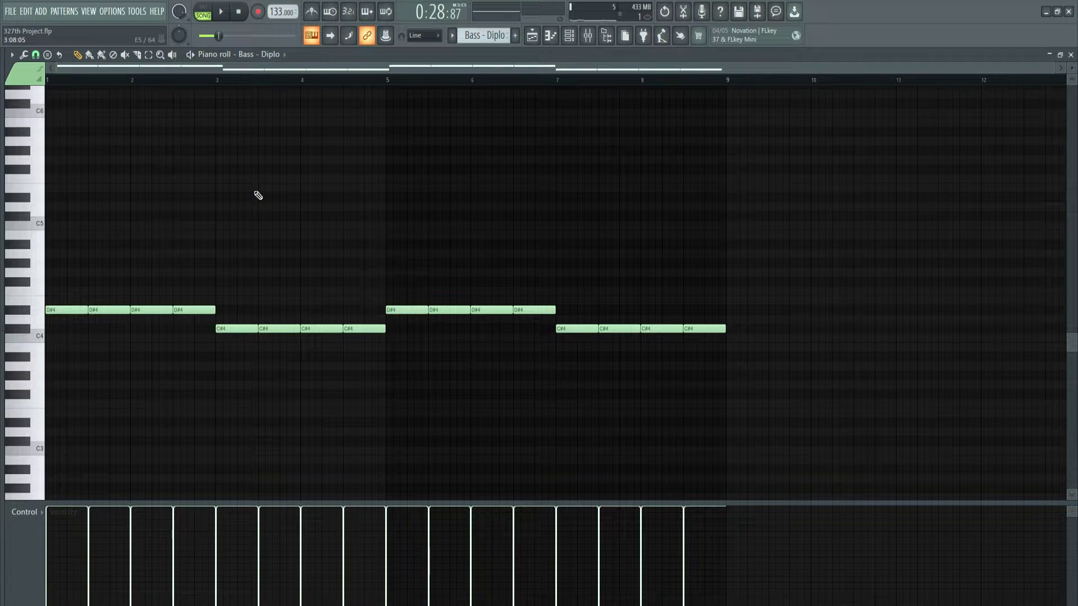
# - Solo the Purity #3 channel and show its pattern's notes in the piano roll
pyautogui.click(571, 38)
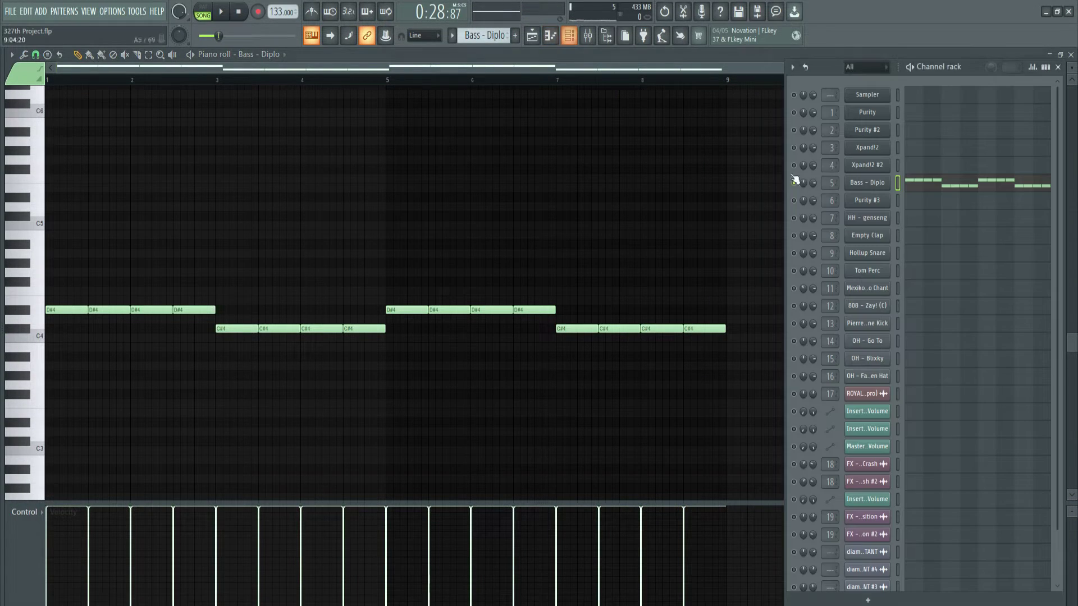
pyautogui.rightClick(793, 201)
pyautogui.click(819, 207)
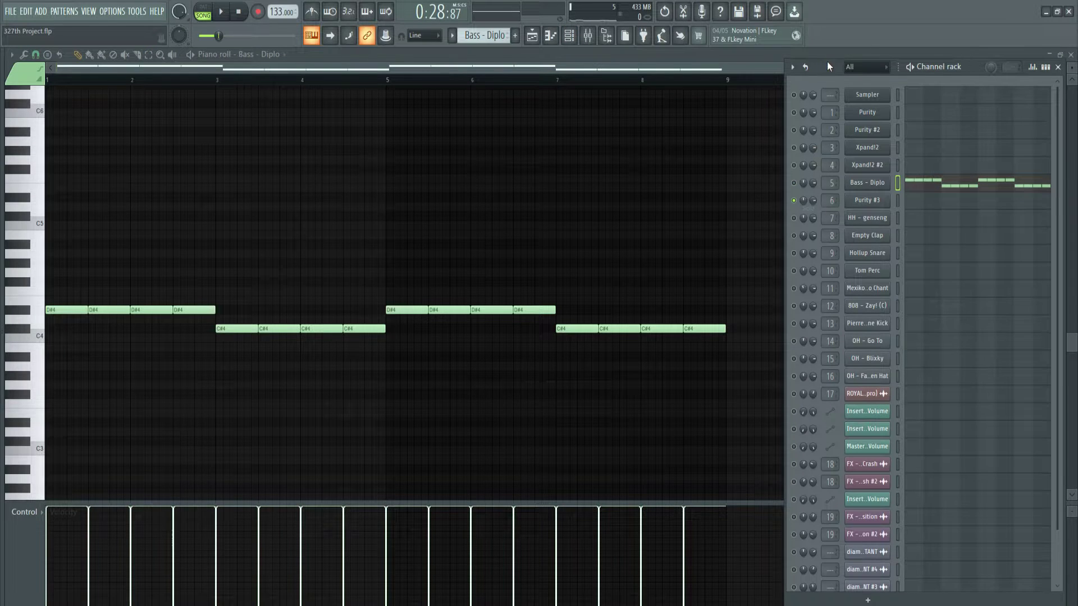
pyautogui.click(733, 57)
pyautogui.press('F5')
pyautogui.doubleClick(433, 264)
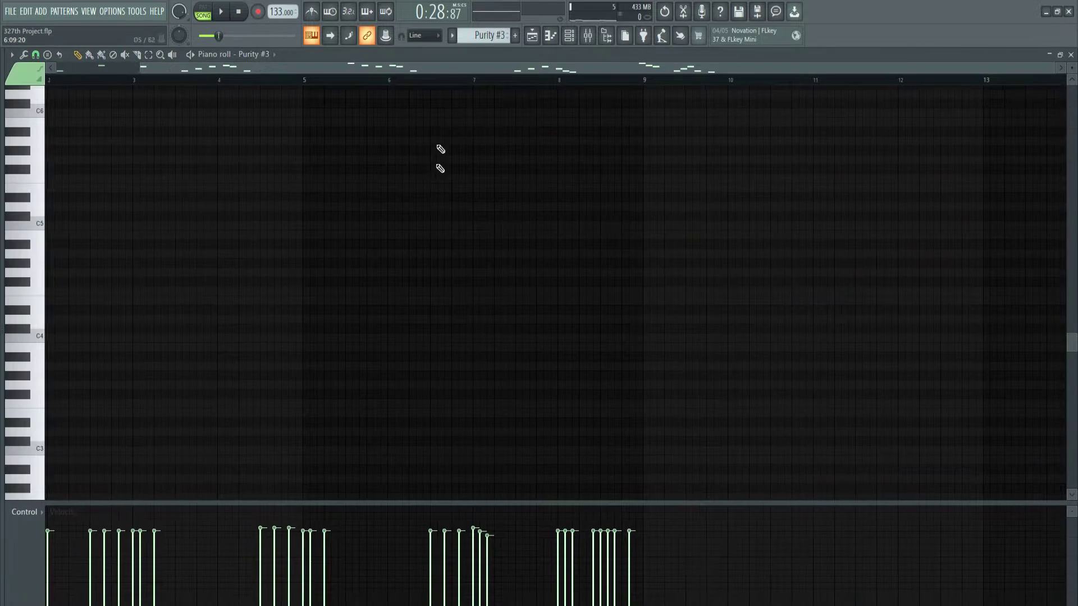
# - Listen to the Purity #3 melody while viewing its notes around C7
pyautogui.scroll(2, 181, 189)
pyautogui.scroll(2, 176, 157)
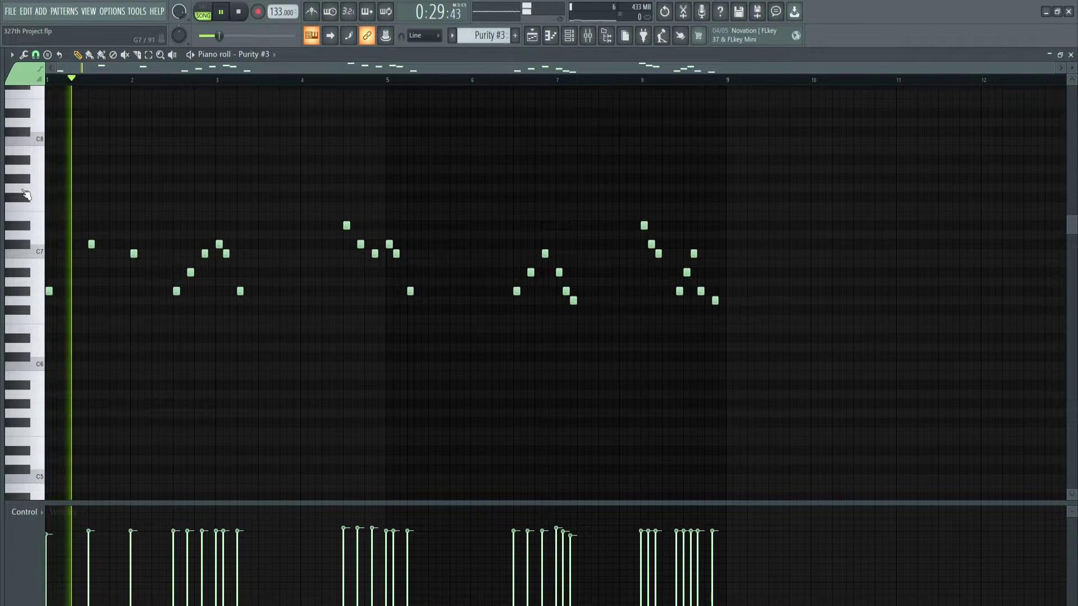
pyautogui.scroll(1, 22, 190)
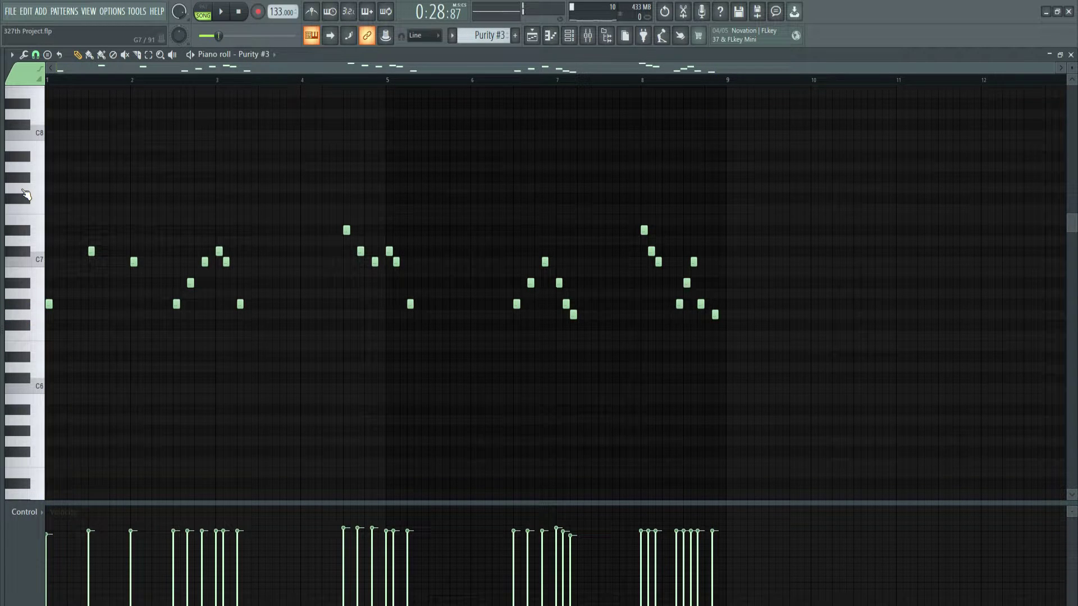
# - Open the Purity #3 instrument to examine its Celesta preset in the Bell & Perc category
pyautogui.click(566, 38)
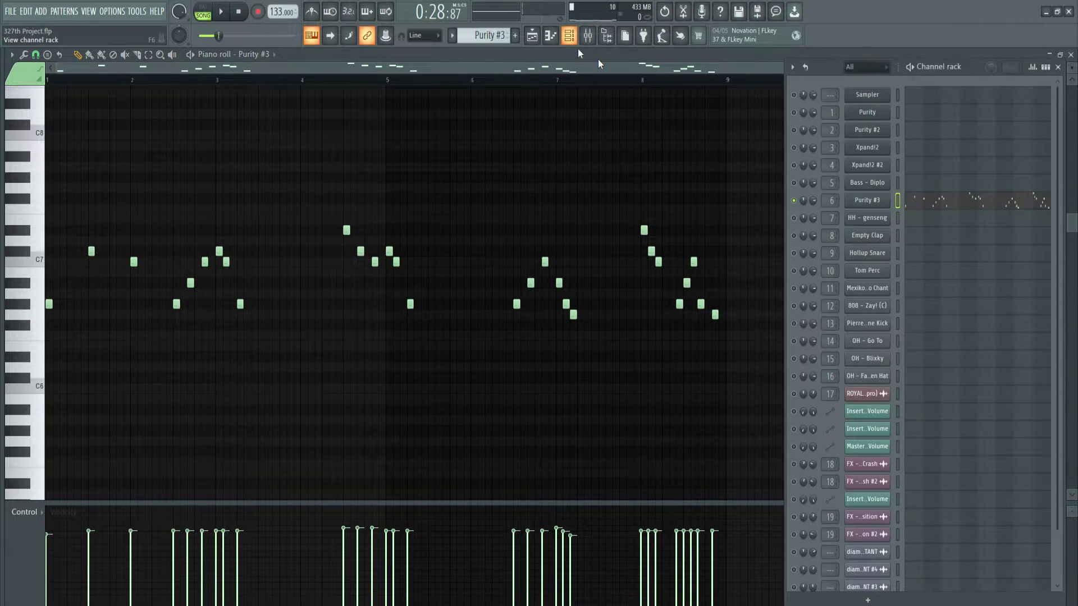
pyautogui.click(869, 201)
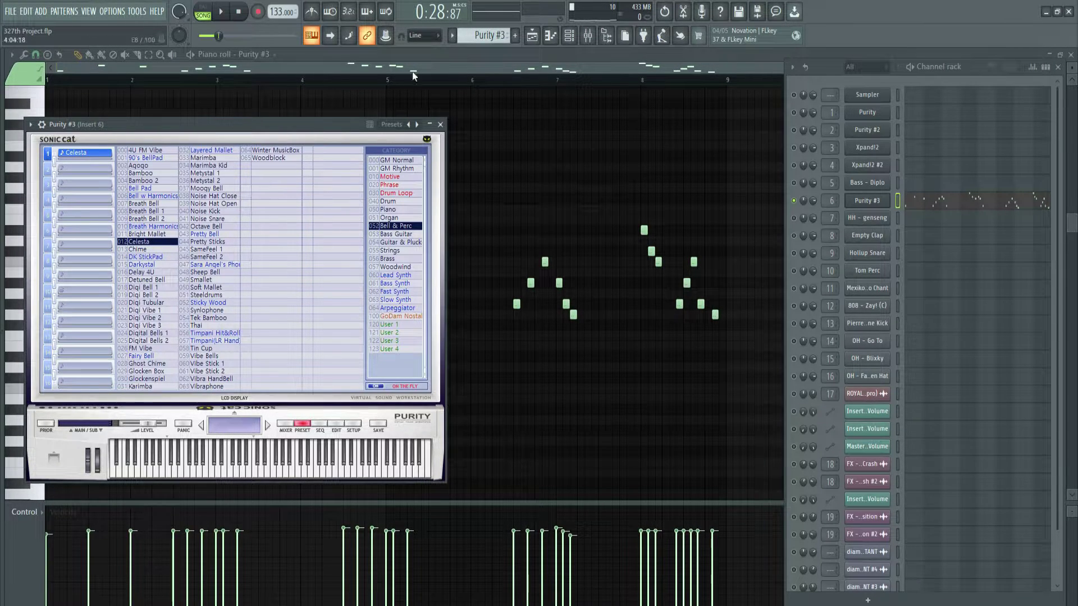
pyautogui.click(568, 38)
pyautogui.click(568, 38)
# - Check the Ambience and Fruity Delay 3 effects on the Purity #3 channel's mixer track, Insert 6
pyautogui.click(586, 37)
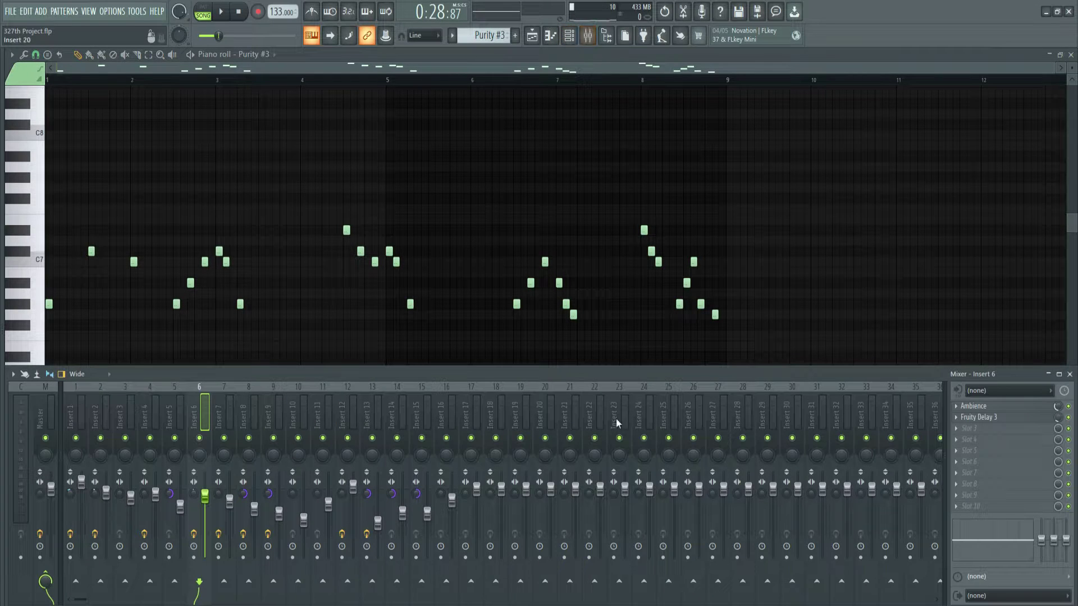
pyautogui.click(980, 410)
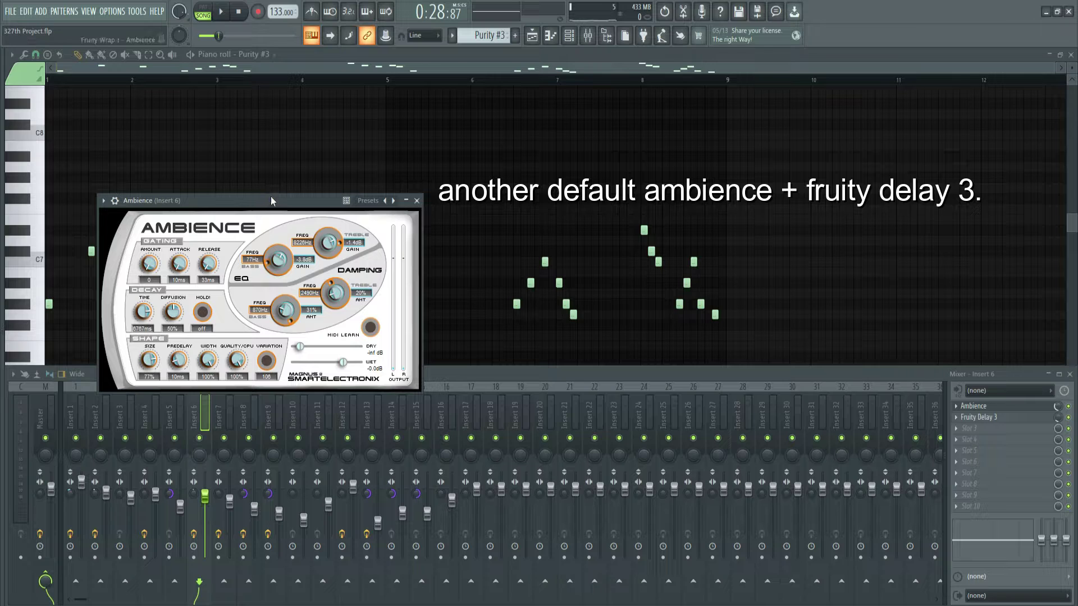
pyautogui.click(417, 200)
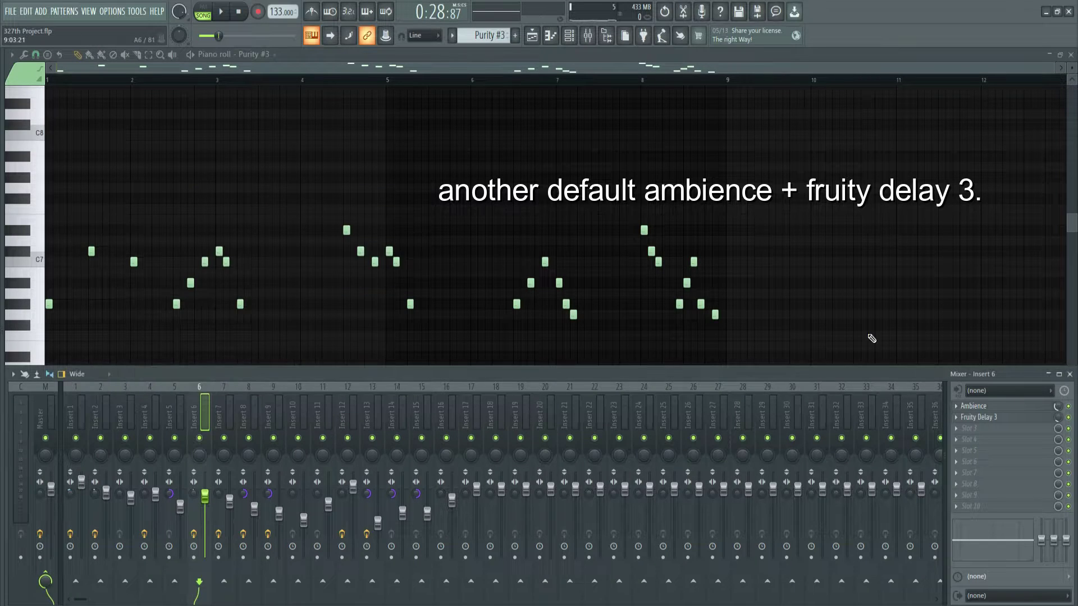
pyautogui.click(982, 421)
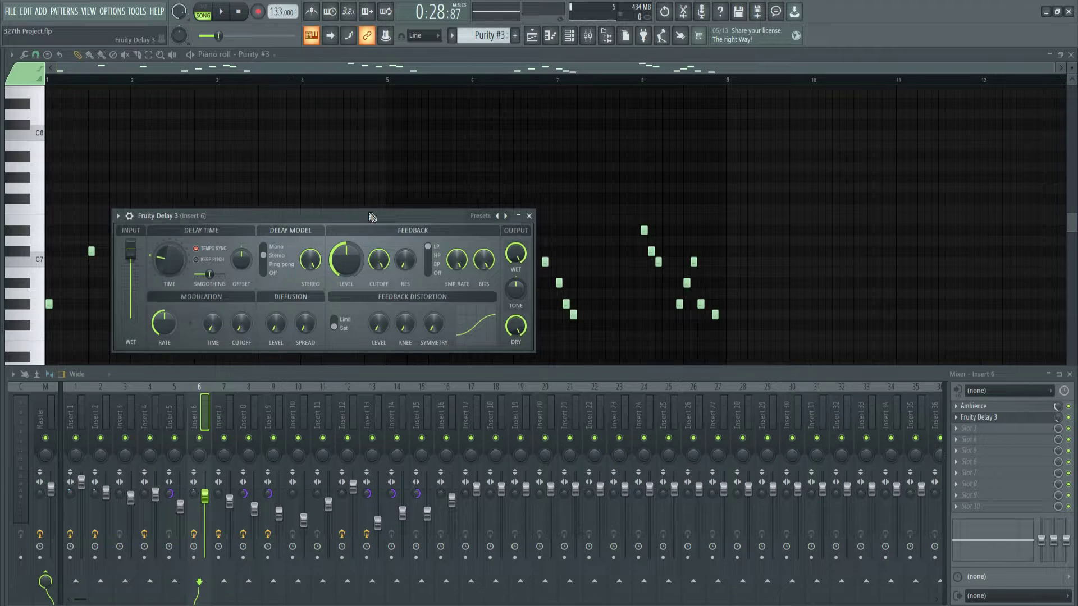
pyautogui.click(528, 217)
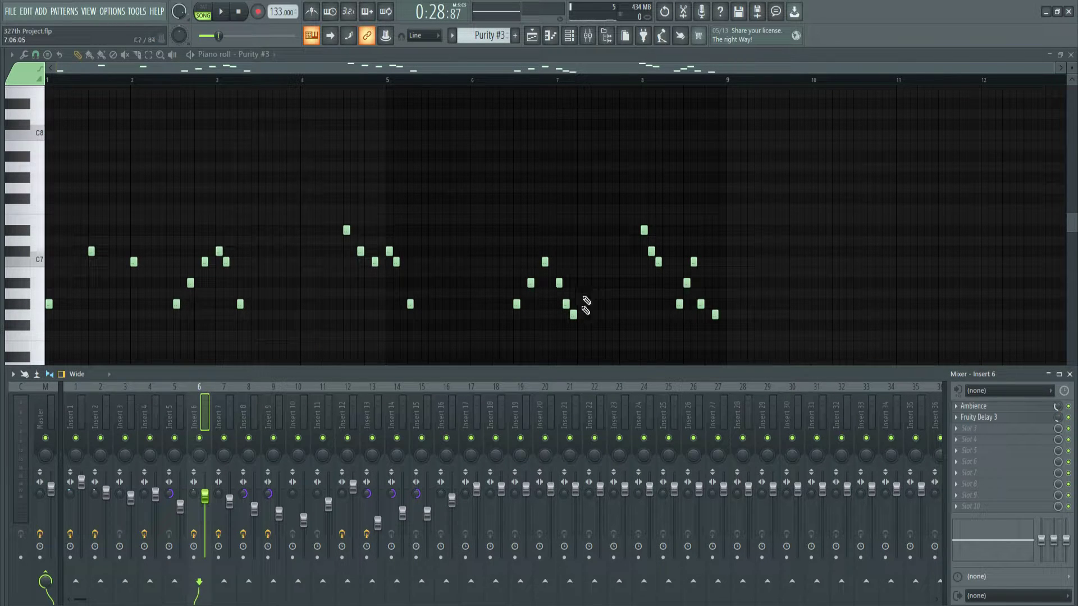
pyautogui.press('F9')
# - Solo the HH - genseng channel and show its pattern's notes in the piano roll
pyautogui.click(569, 35)
pyautogui.rightClick(795, 219)
pyautogui.click(813, 229)
pyautogui.press('Escape')
pyautogui.press('Escape')
pyautogui.scroll(-2, 561, 202)
pyautogui.doubleClick(474, 222)
# - Fit the whole HH - genseng hi-hat pattern in view and listen to it
pyautogui.moveTo(359, 68); pyautogui.dragTo(130, 106)
pyautogui.scroll(-8, 234, 251)
pyautogui.scroll(2, 28, 214)
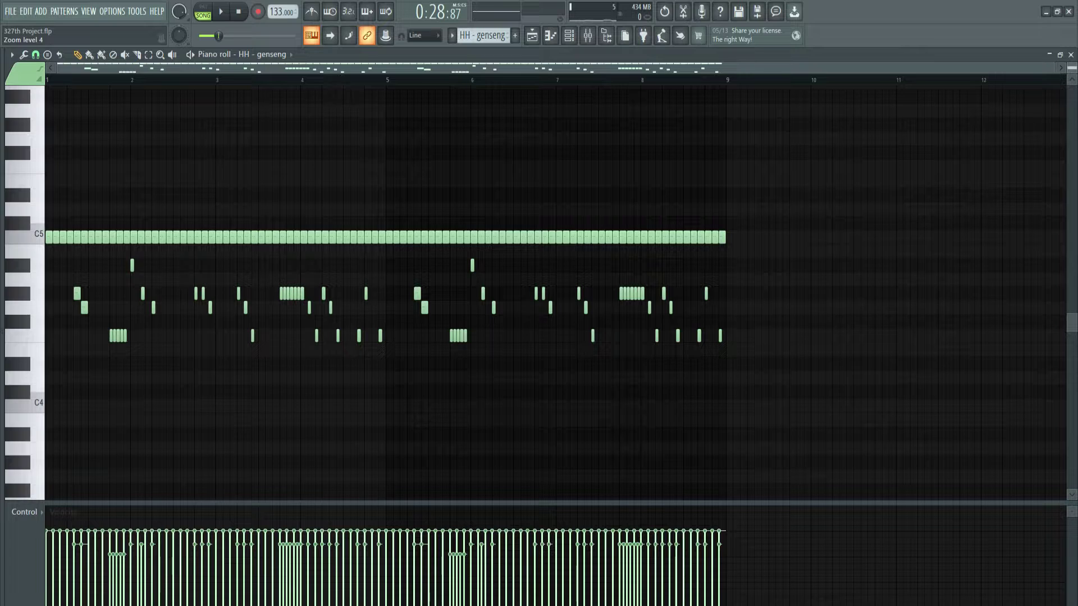
pyautogui.scroll(-1, 28, 210)
pyautogui.scroll(2, 115, 81)
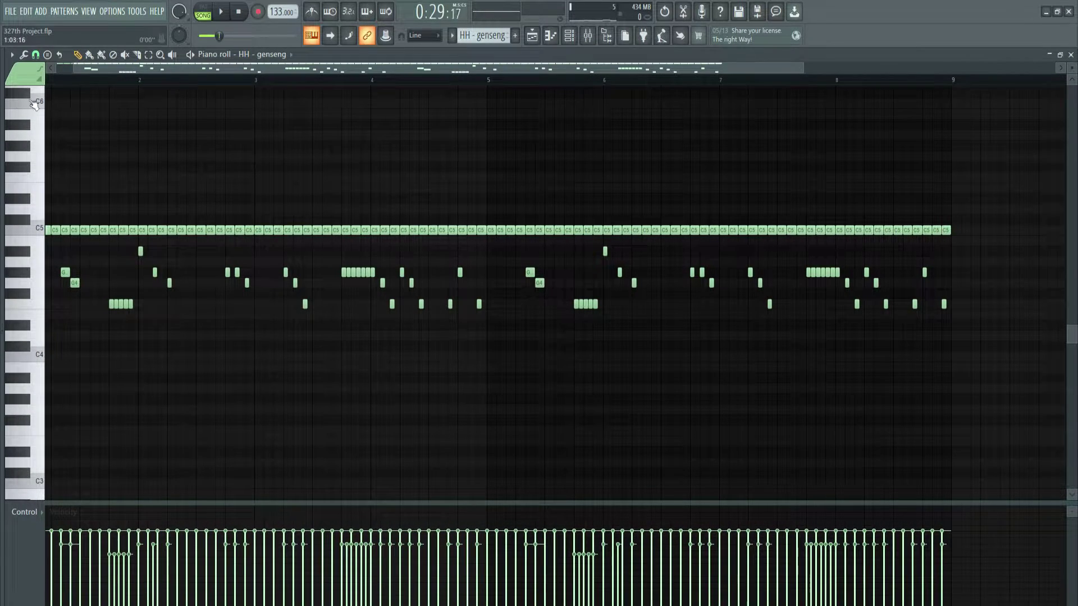
pyautogui.scroll(-2, 111, 86)
pyautogui.press('space')
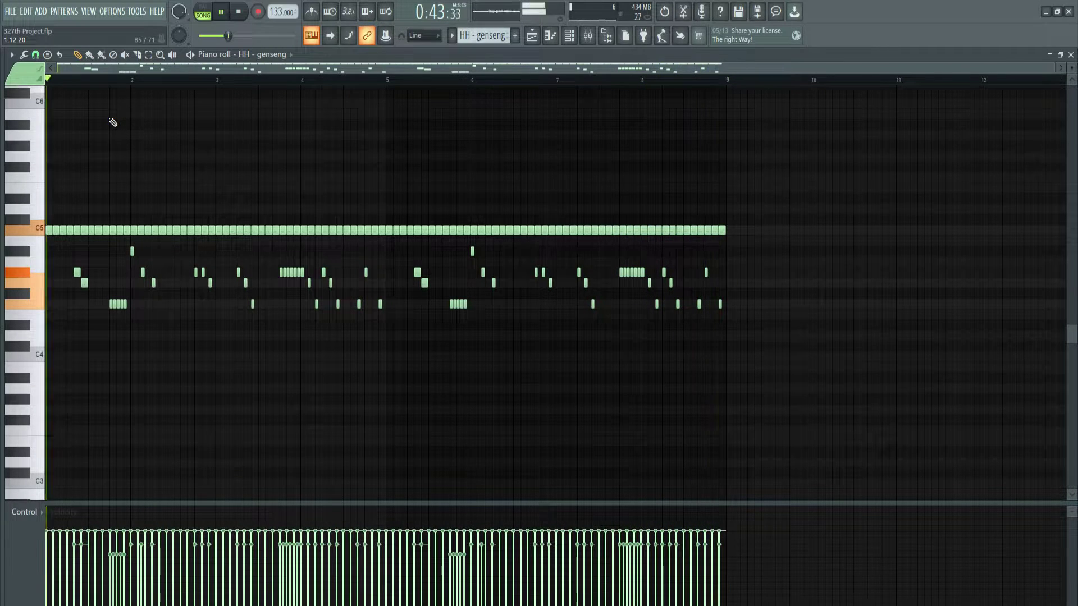
# - Check the Fruity Reeverb 2 settings on the HH - genseng channel's mixer track, Insert 7
pyautogui.click(587, 37)
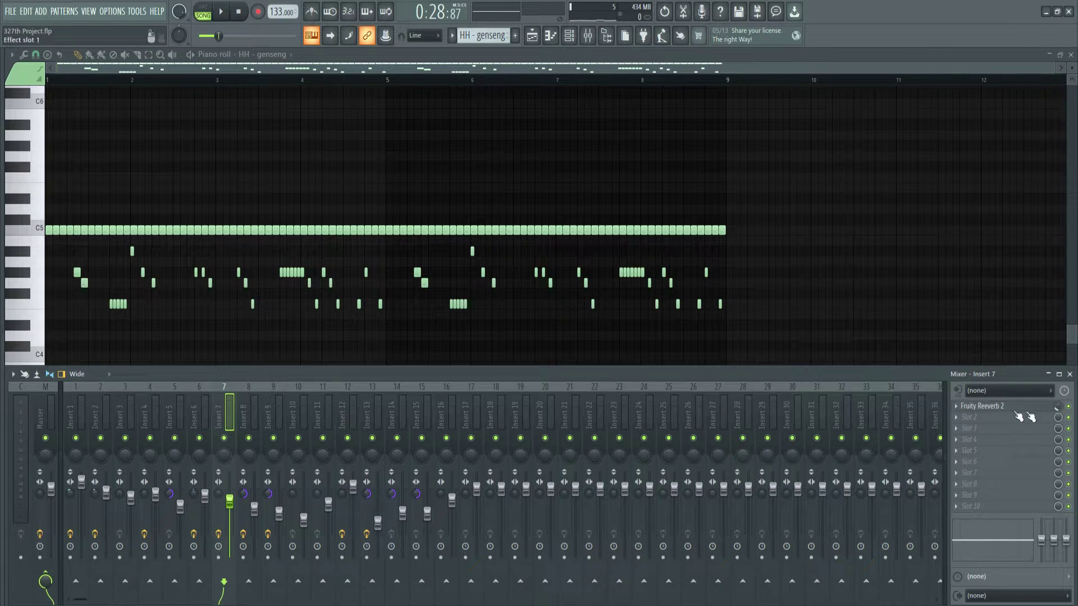
pyautogui.click(991, 405)
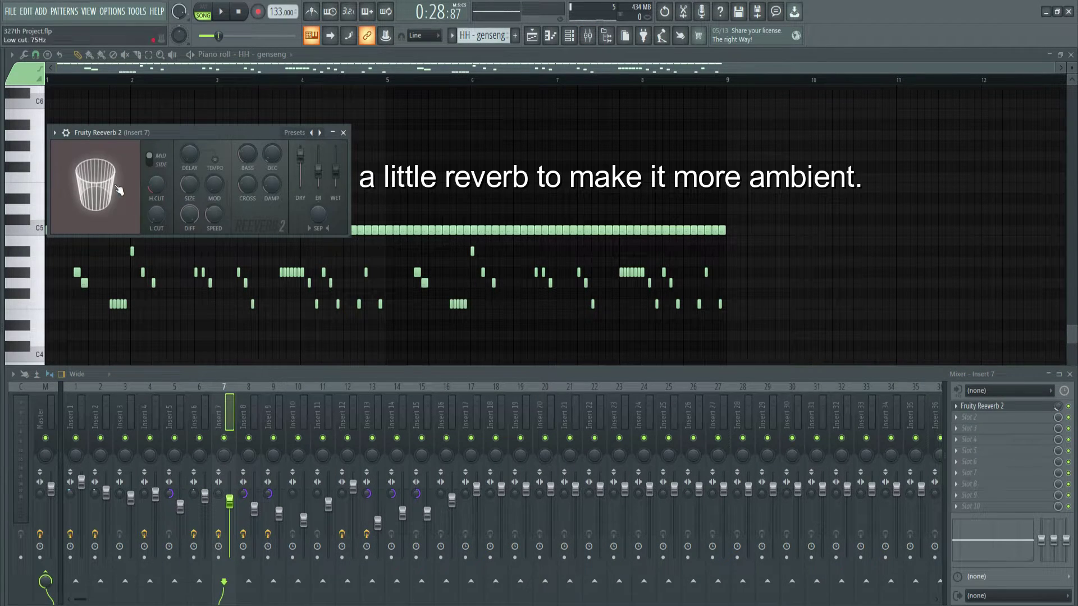
pyautogui.moveTo(198, 127); pyautogui.dragTo(201, 127)
pyautogui.click(347, 132)
# - Solo the Empty Clap channel and show its pattern's notes in the piano roll
pyautogui.click(571, 36)
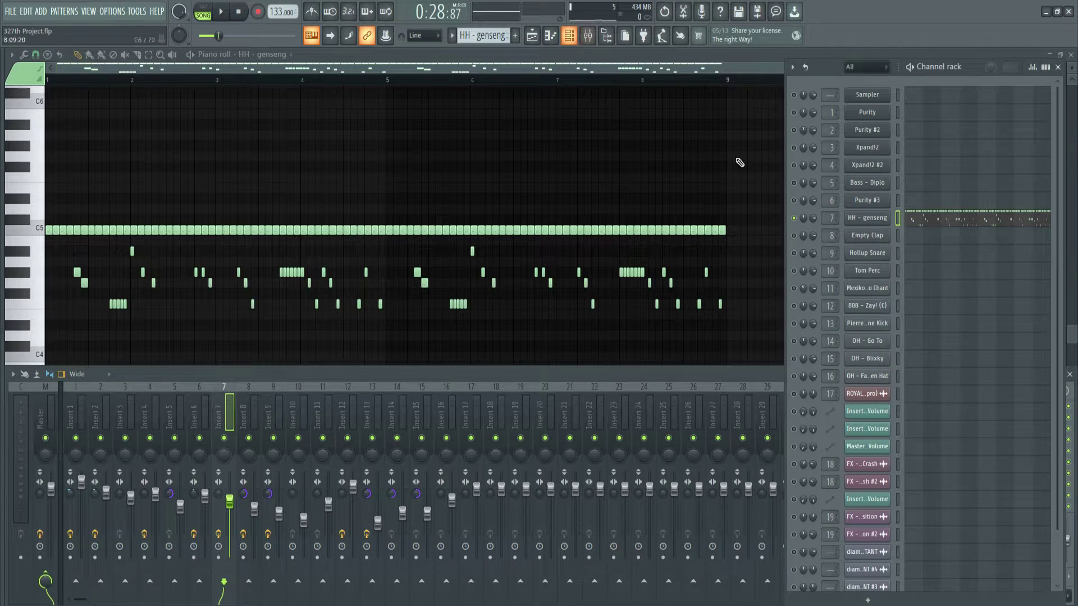
pyautogui.rightClick(795, 236)
pyautogui.click(810, 242)
pyautogui.press('Escape')
pyautogui.click(746, 58)
pyautogui.press('Escape')
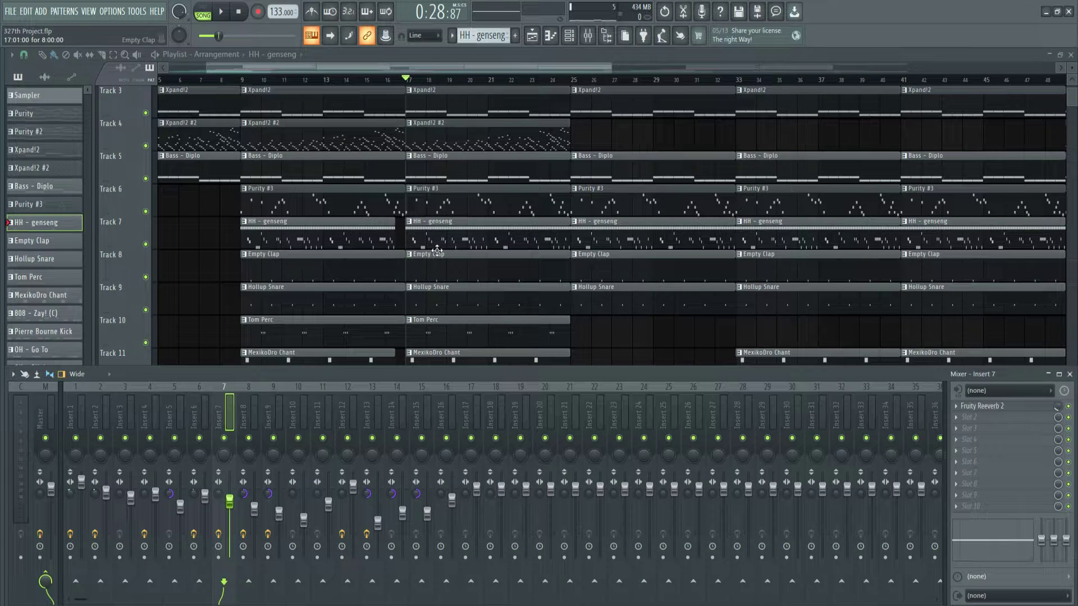
pyautogui.doubleClick(436, 257)
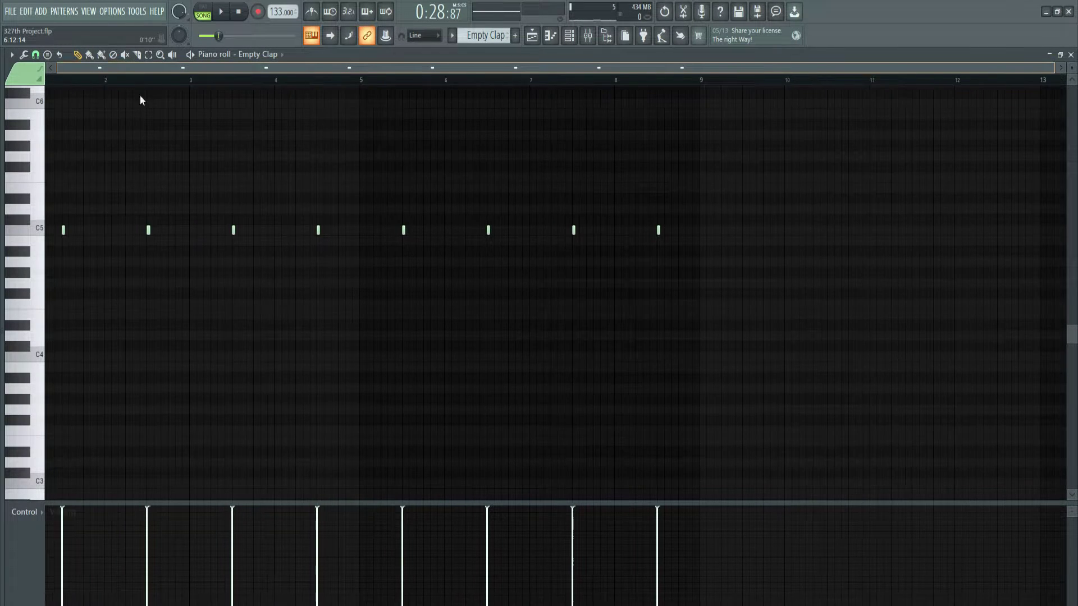
# - Listen to the Empty Clap pattern and enable the Hollup Snare channel alongside it
pyautogui.scroll(2, 196, 157)
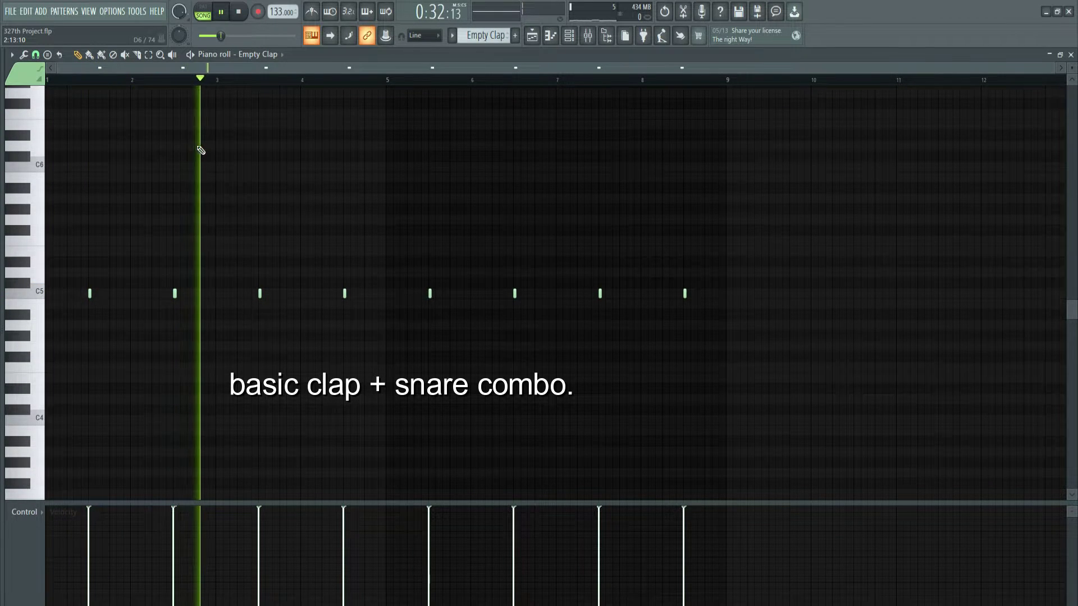
pyautogui.press('F6')
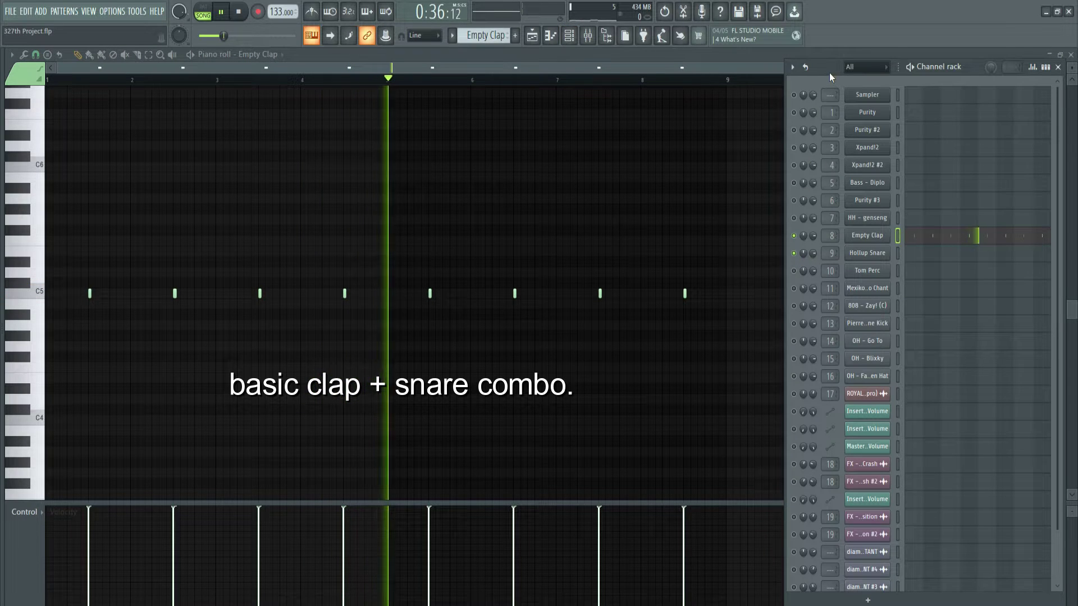
pyautogui.press('F6')
# - Show the Hollup Snare pattern's notes in the piano roll during playback, and stop playback
pyautogui.press('F5')
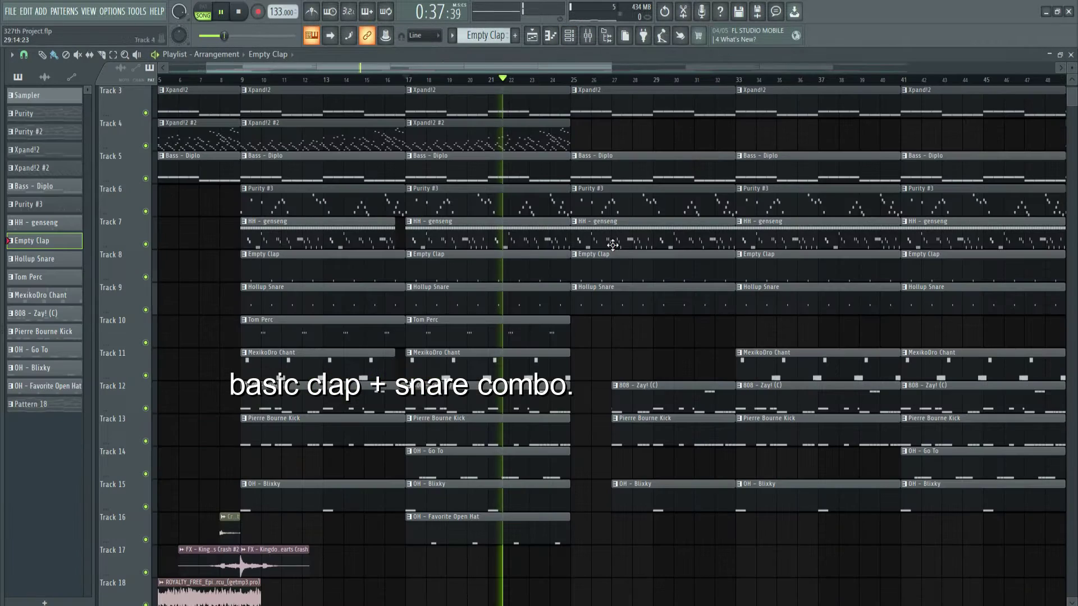
pyautogui.doubleClick(460, 288)
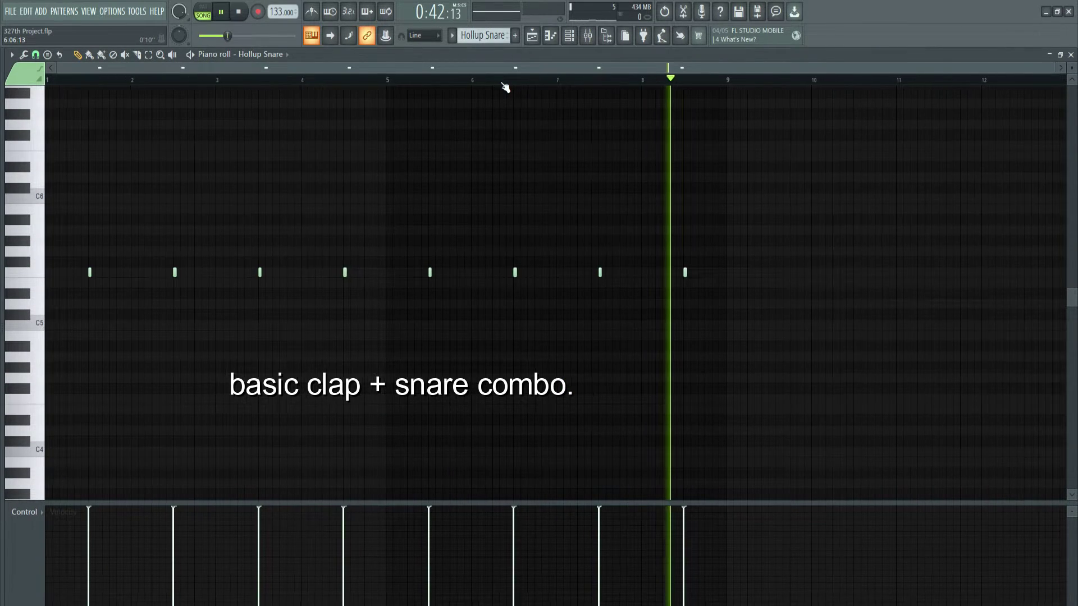
pyautogui.press('space')
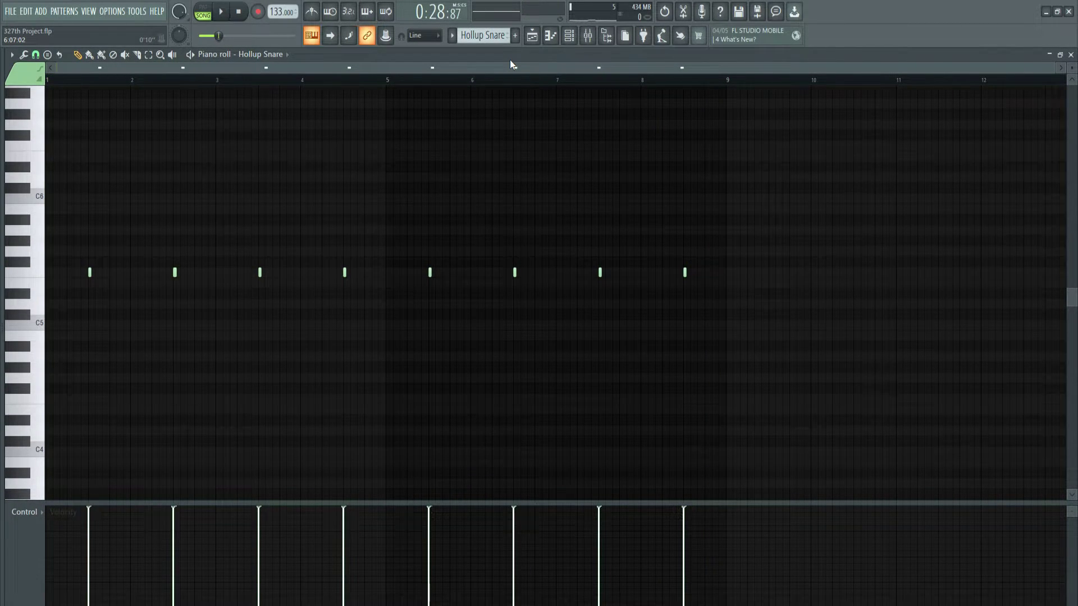
# - Check the Fruity Reeverb 2 settings on the Empty Clap and Hollup Snare mixer tracks, Insert 8 and Insert 9
pyautogui.press('F6')
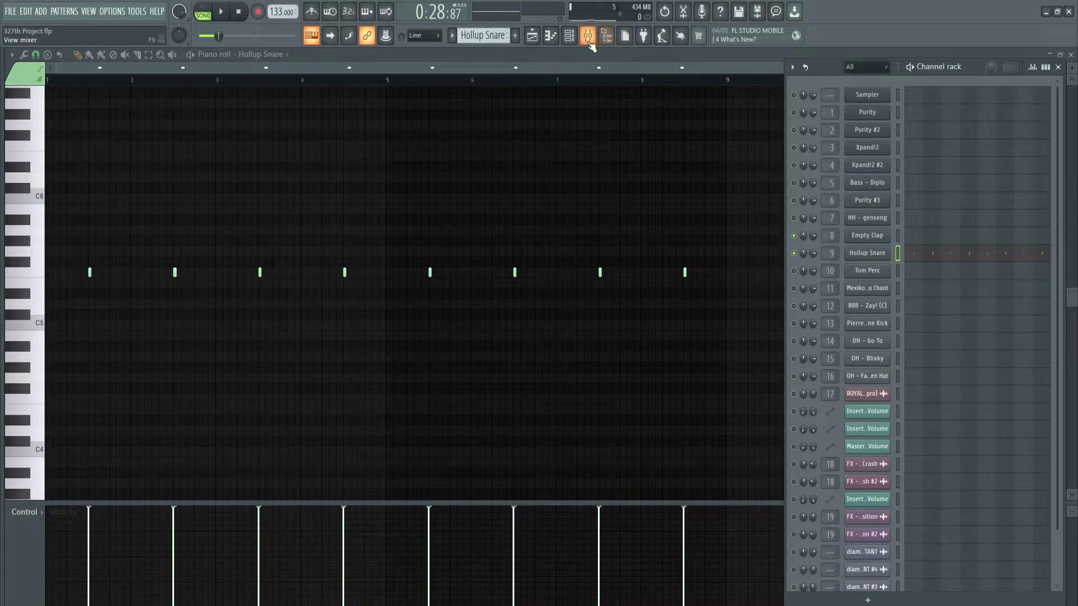
pyautogui.click(588, 37)
pyautogui.press('F6')
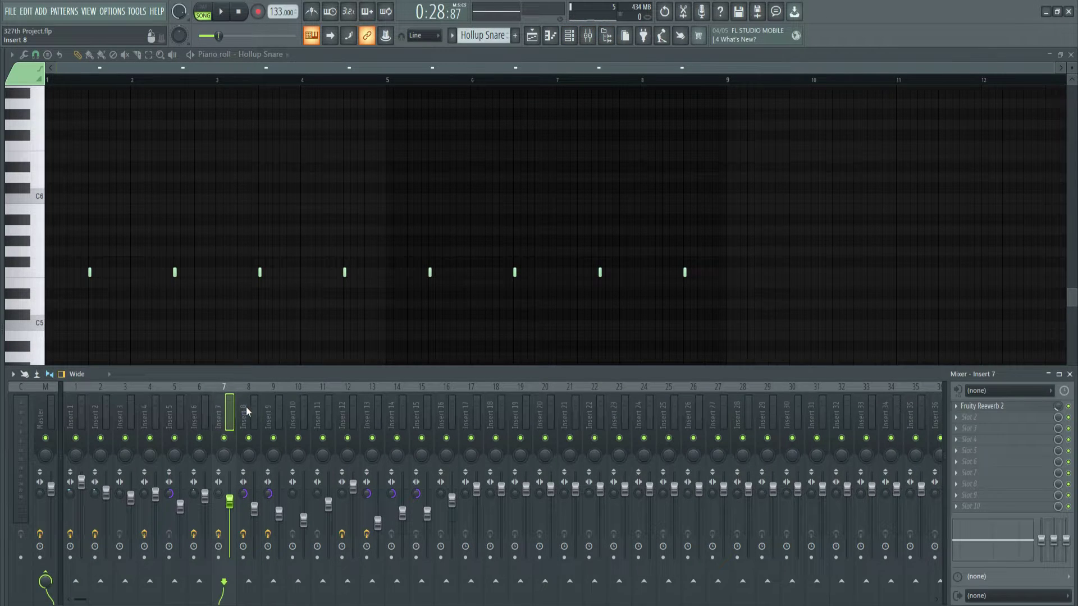
pyautogui.click(983, 407)
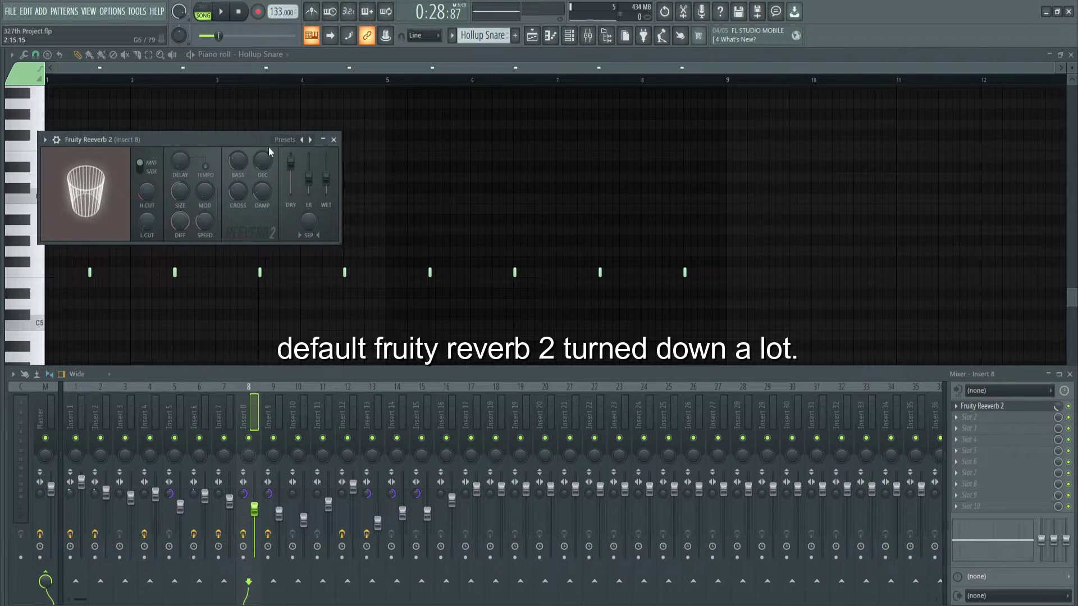
pyautogui.click(334, 139)
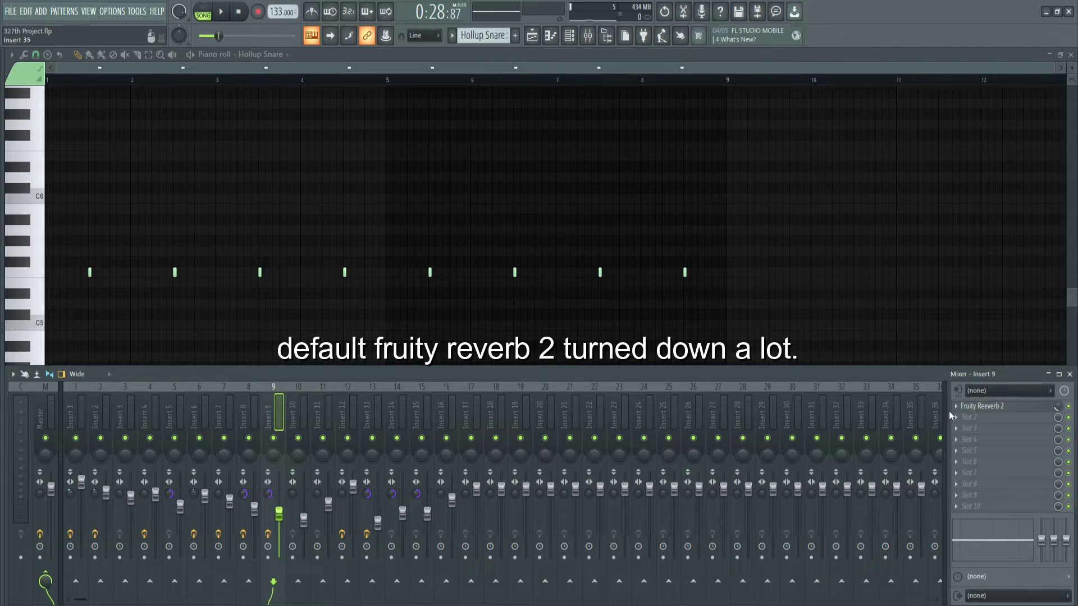
pyautogui.click(978, 408)
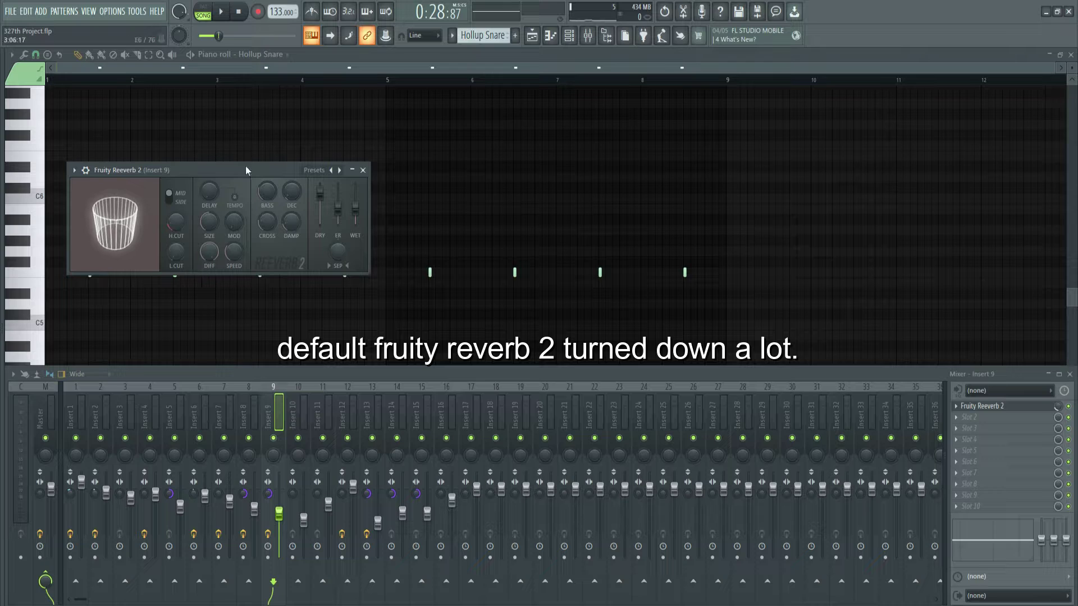
pyautogui.click(363, 170)
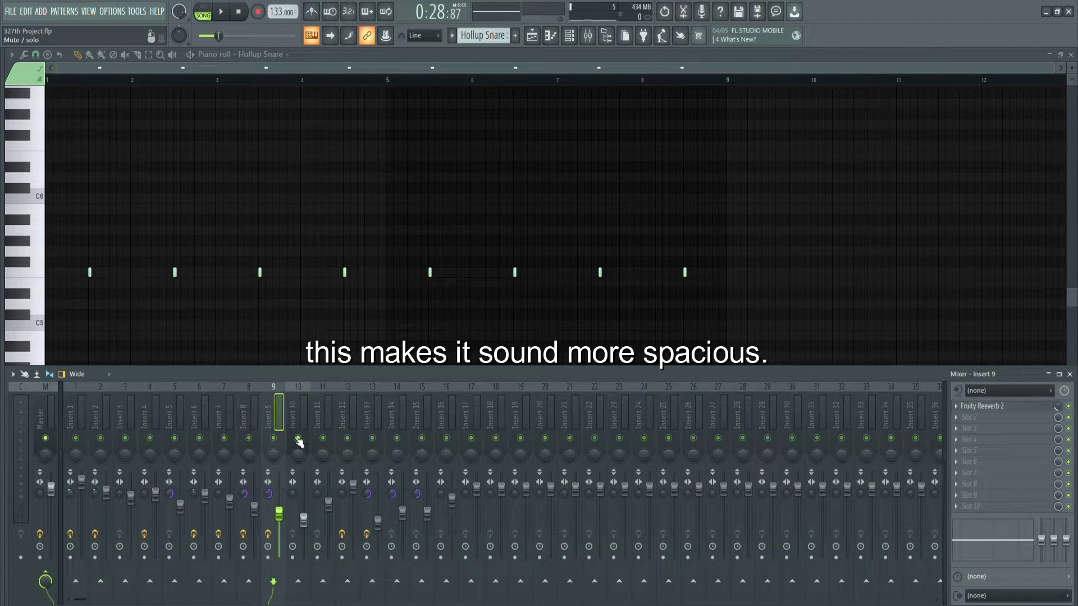
# - Solo the Tom Perc channel and show its pattern's notes in the piano roll
pyautogui.press('F9')
pyautogui.click(569, 36)
pyautogui.rightClick(794, 272)
pyautogui.click(810, 280)
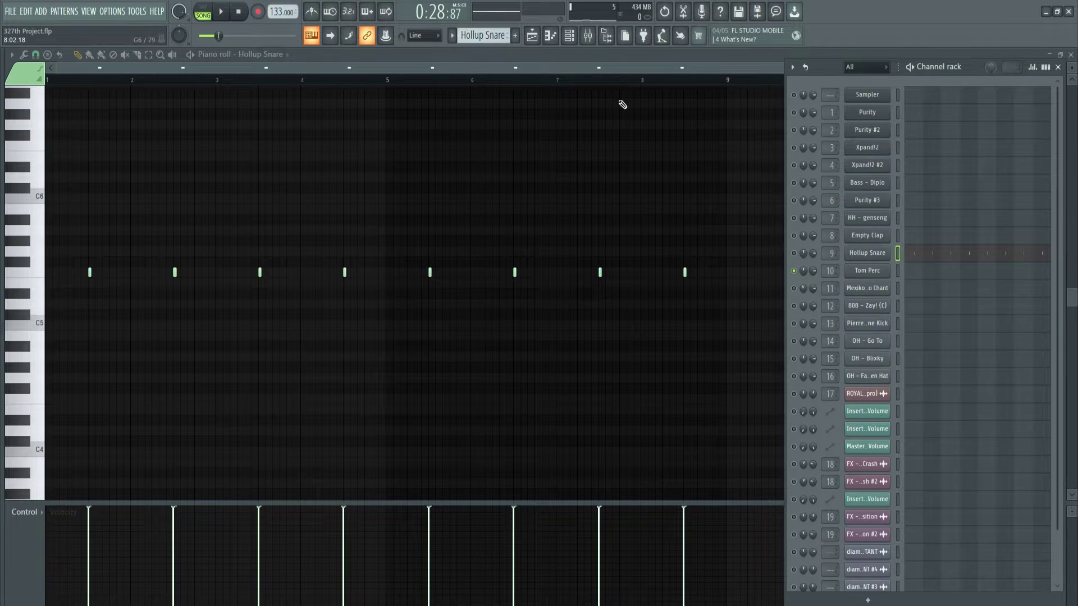
pyautogui.press('F5')
pyautogui.doubleClick(441, 337)
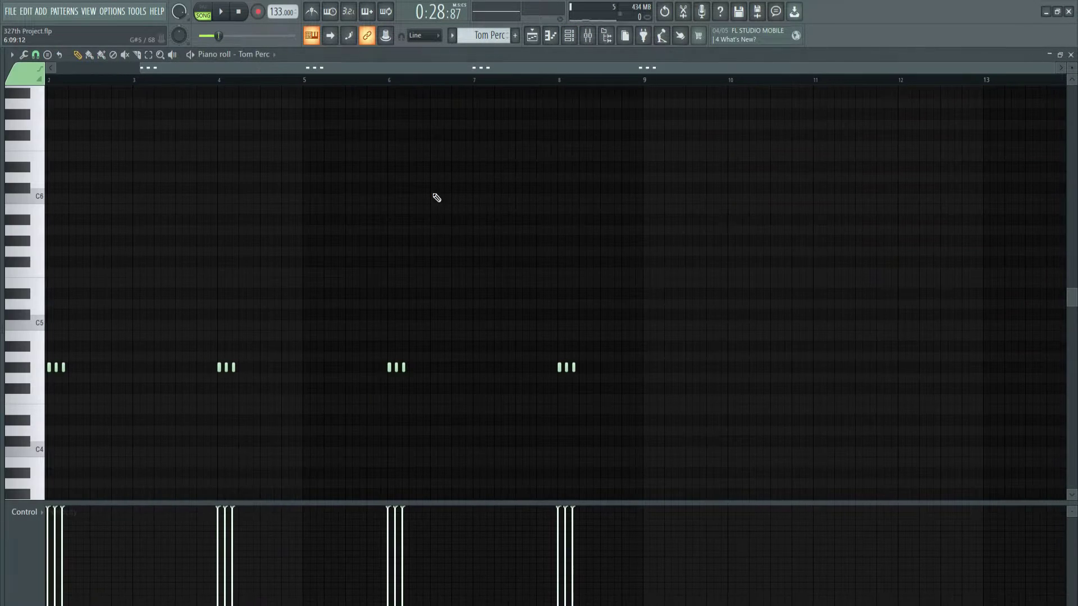
pyautogui.scroll(-3, 176, 207)
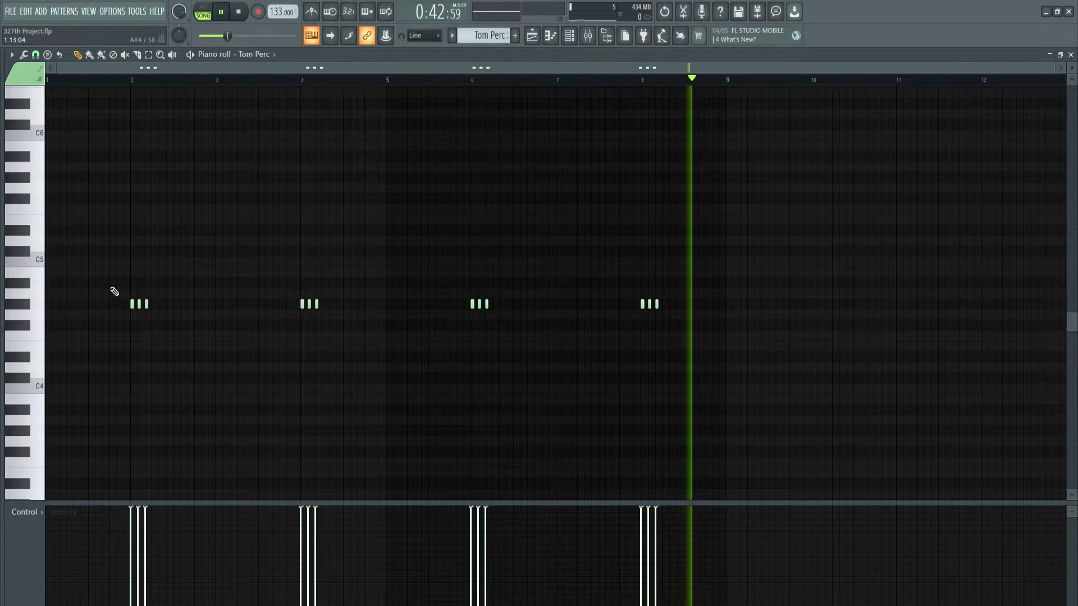
# - Solo the MexikoDro Chant channel and show its pattern's notes in the piano roll
pyautogui.click(569, 36)
pyautogui.click(569, 37)
pyautogui.click(570, 37)
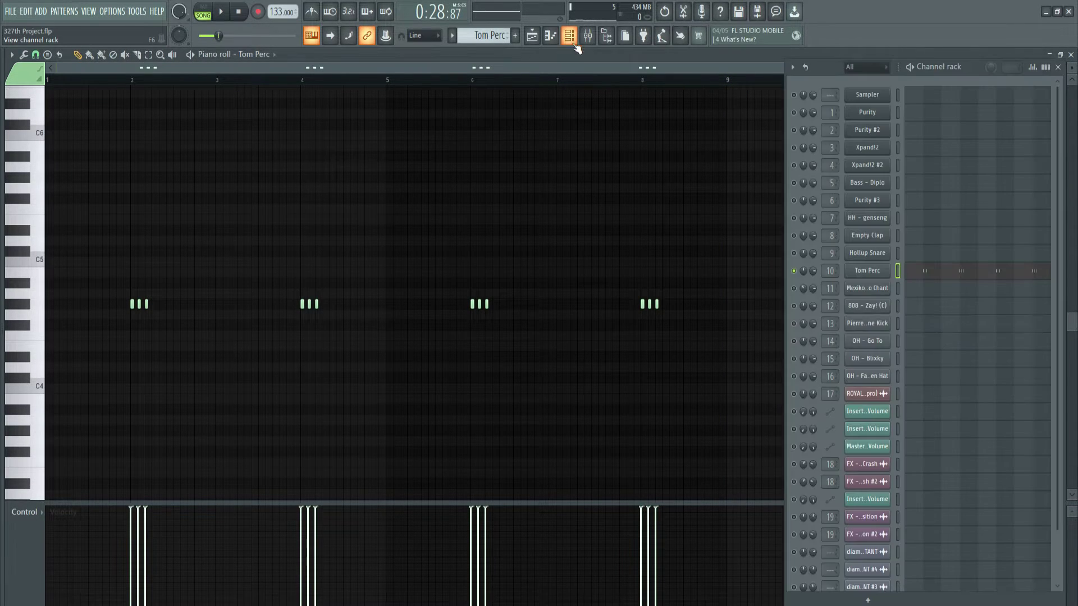
pyautogui.rightClick(792, 291)
pyautogui.click(833, 295)
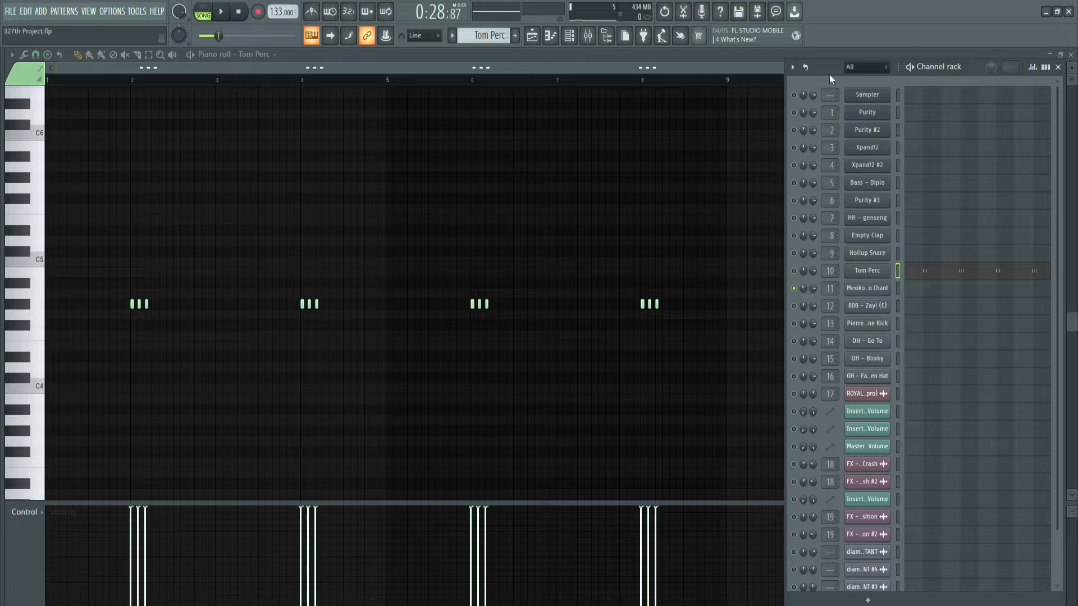
pyautogui.click(747, 53)
pyautogui.press('Escape')
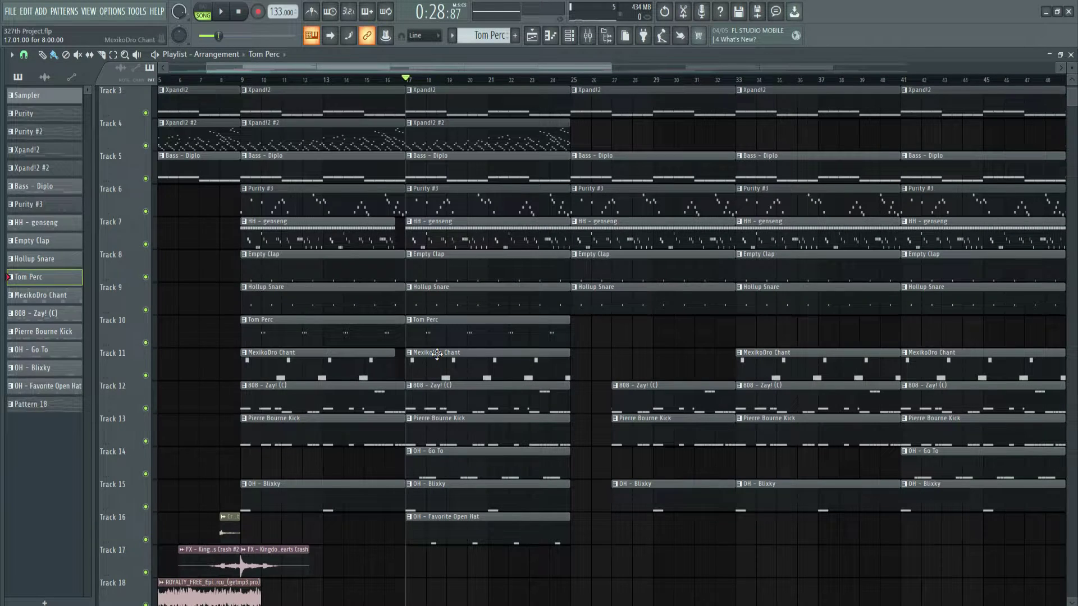
pyautogui.doubleClick(437, 354)
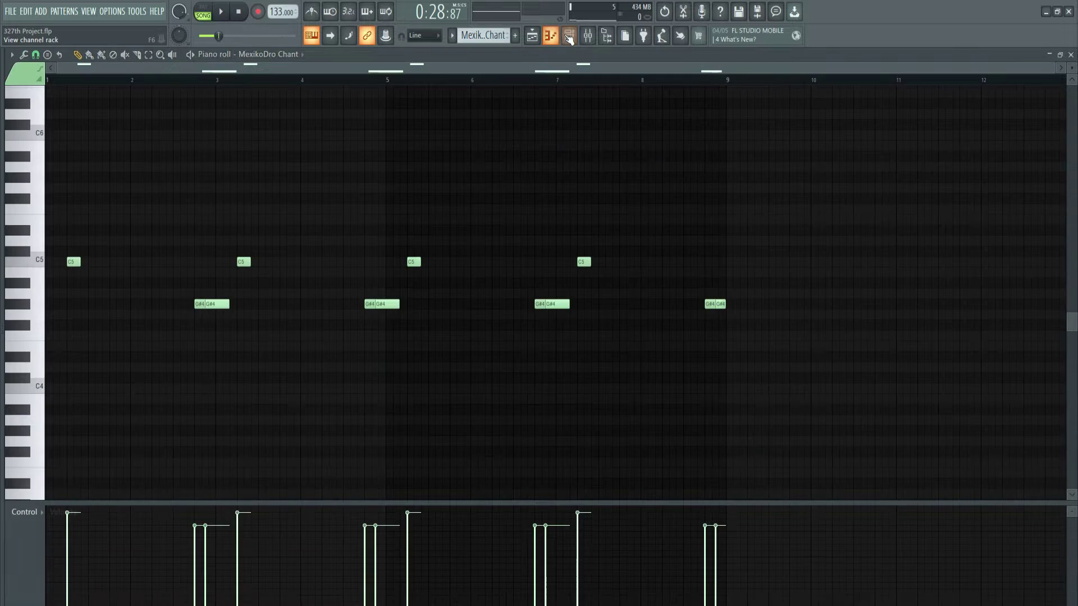
# - Solo the 808 - Zay! (C) channel and listen to its pattern with the notes shown in the piano roll
pyautogui.click(570, 37)
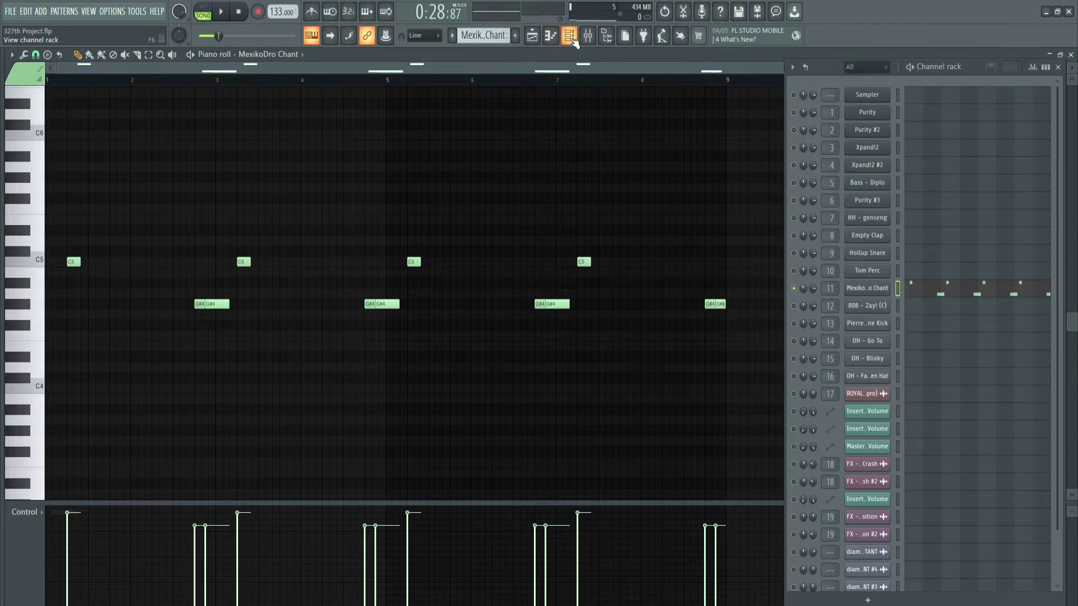
pyautogui.rightClick(791, 307)
pyautogui.click(802, 316)
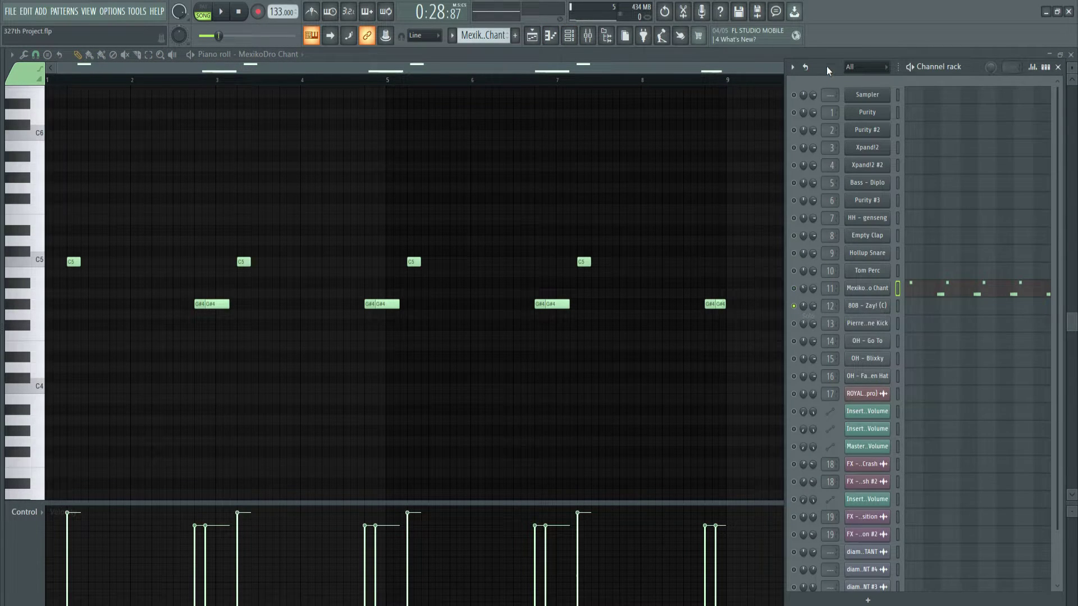
pyautogui.press('Escape')
pyautogui.press('Escape')
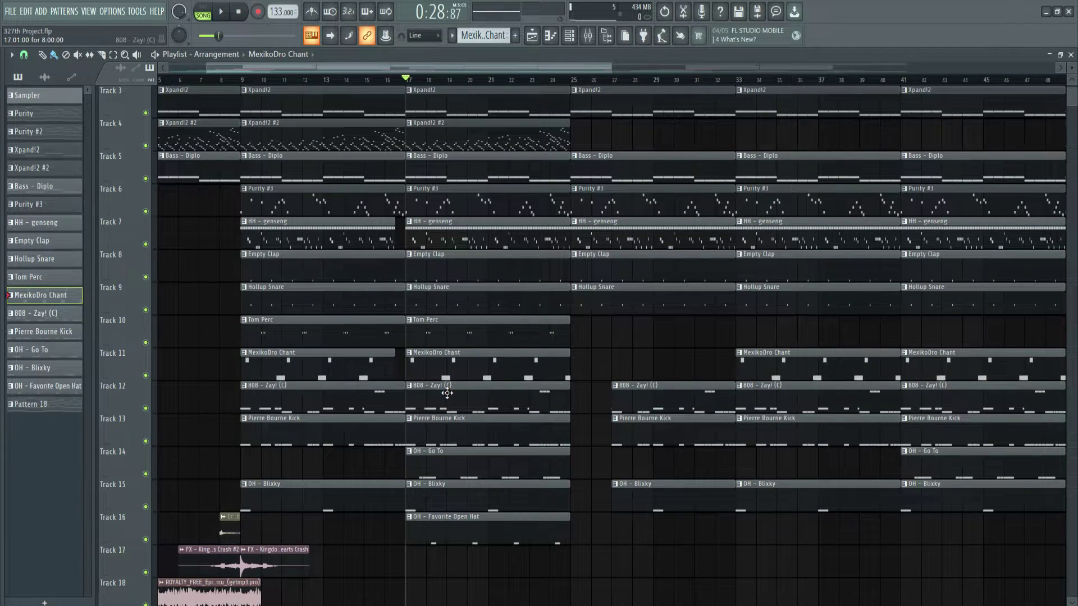
pyautogui.doubleClick(447, 394)
pyautogui.keyDown('ctrl'); pyautogui.scroll(2, 139, 156); pyautogui.keyUp('ctrl')
pyautogui.scroll(3, 144, 112)
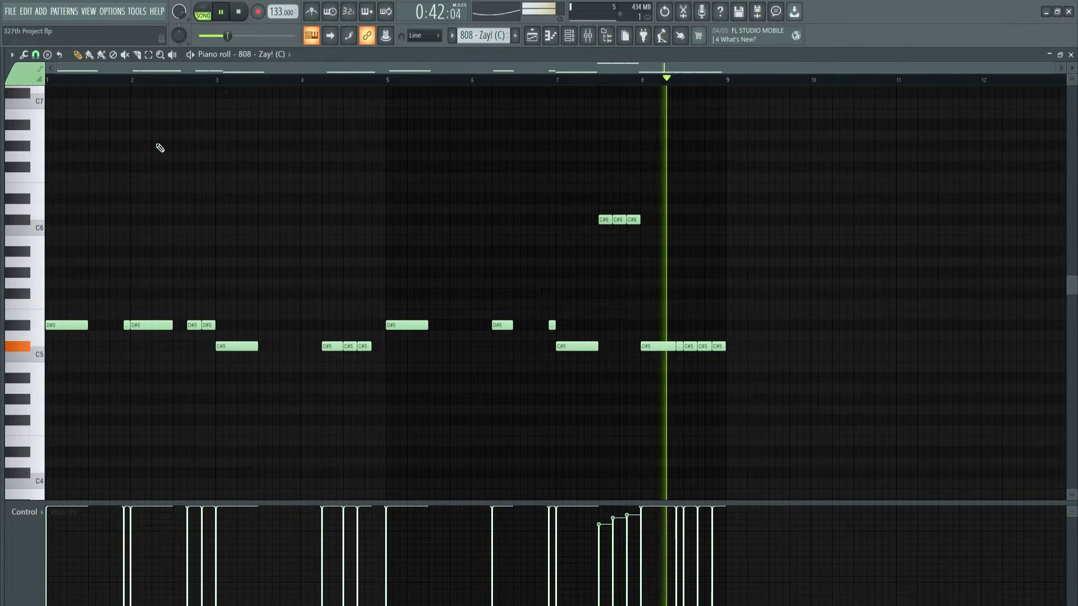
pyautogui.press('space')
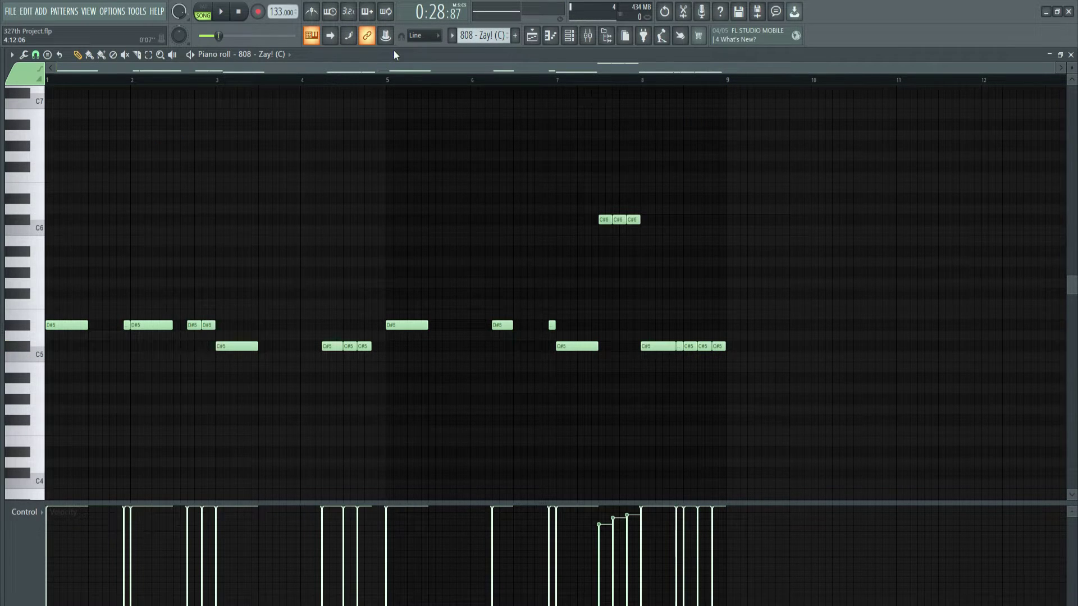
# - Solo the Pierre Bourne Kick channel and play its pattern with the notes shown in the piano roll
pyautogui.click(587, 35)
pyautogui.rightClick(794, 325)
pyautogui.click(810, 334)
pyautogui.press('F6')
pyautogui.press('F5')
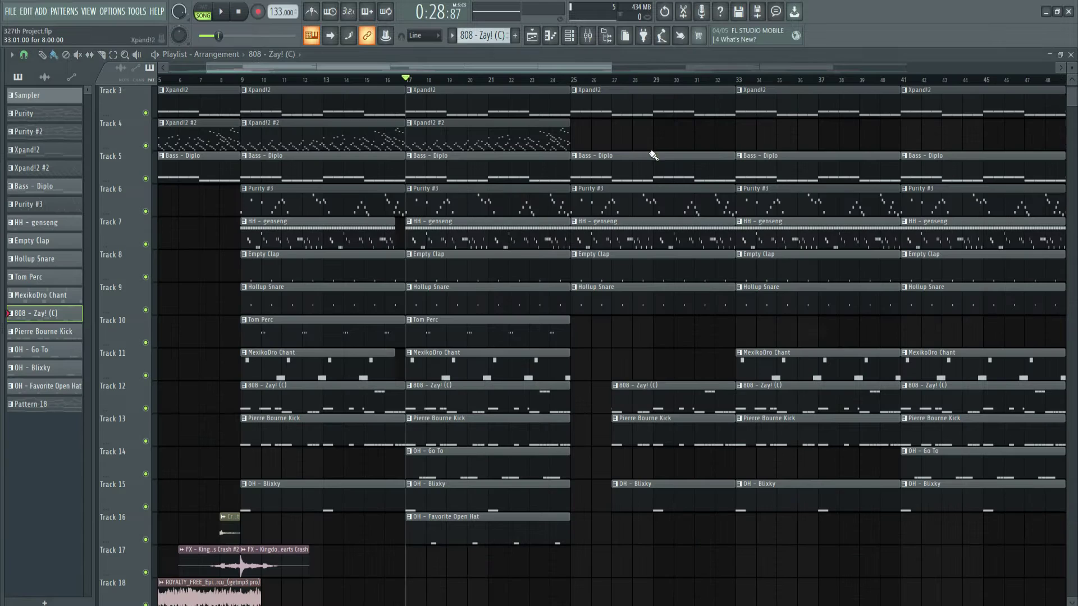
pyautogui.doubleClick(428, 446)
pyautogui.moveTo(379, 71); pyautogui.dragTo(180, 77)
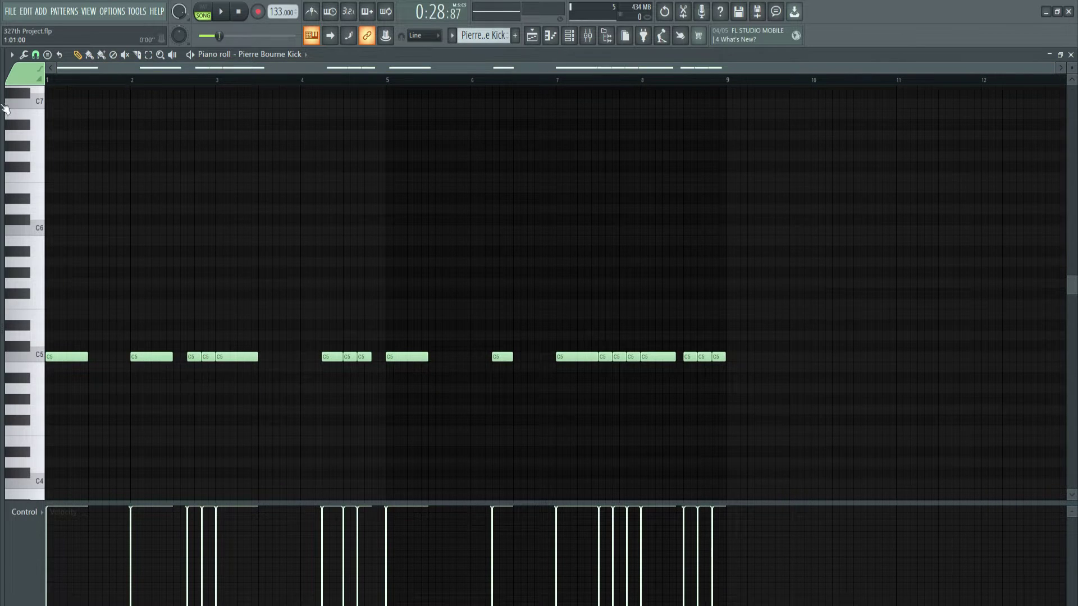
pyautogui.press('space')
# - Solo the OH - Go To open hat channel and listen to its pattern in the piano roll
pyautogui.click(569, 37)
pyautogui.rightClick(793, 343)
pyautogui.click(817, 349)
pyautogui.press('F5')
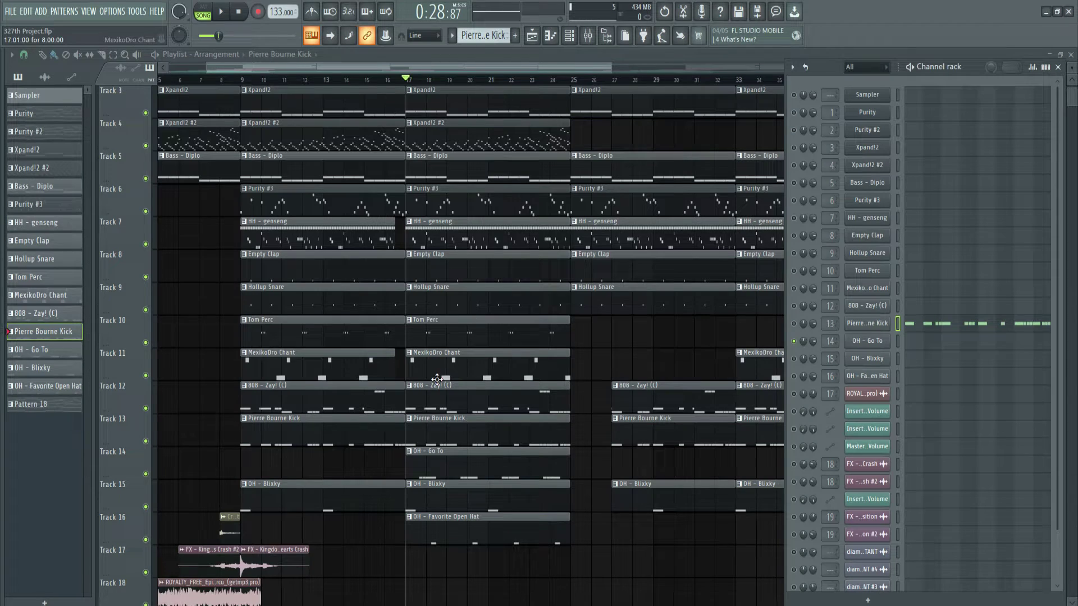
pyautogui.doubleClick(415, 467)
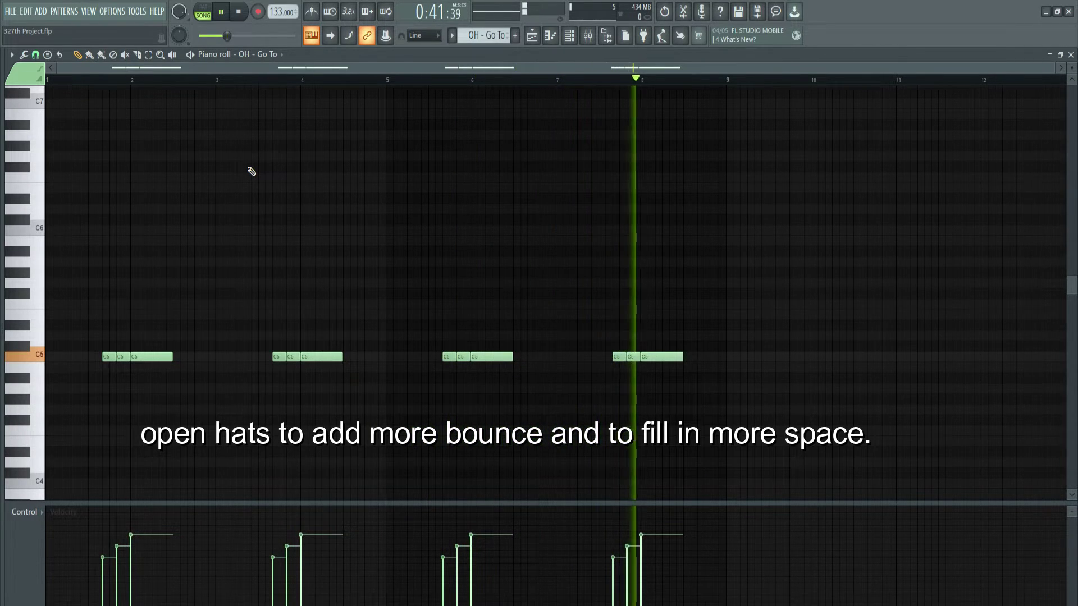
pyautogui.press('space')
# - Solo the OH - Blixky channel, then show its pattern's notes in the piano roll and listen to them
pyautogui.press('F6')
pyautogui.rightClick(793, 359)
pyautogui.click(808, 371)
pyautogui.click(691, 55)
pyautogui.press('F7')
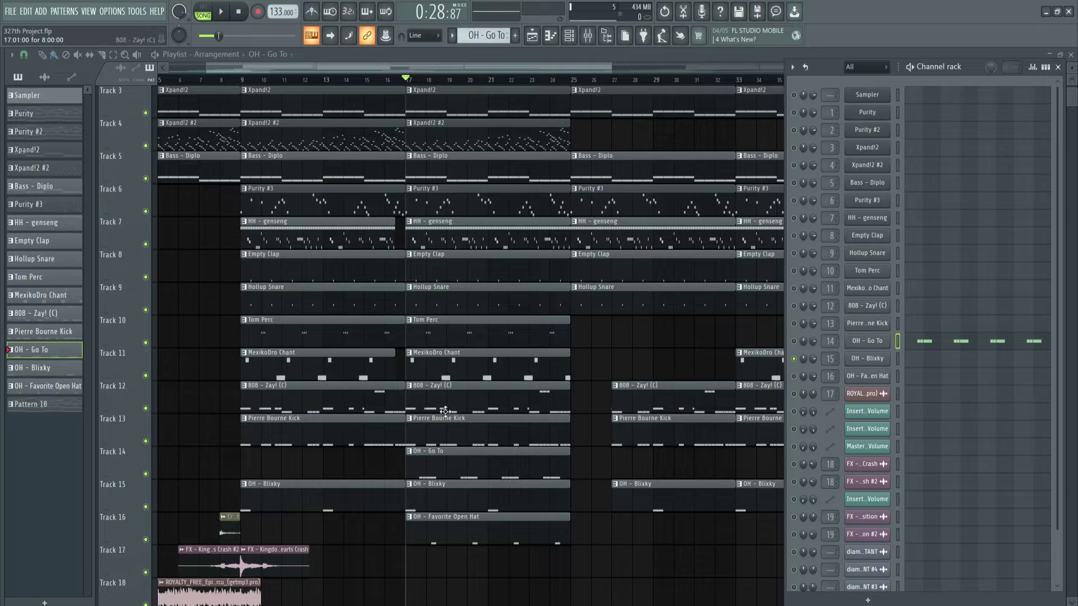
pyautogui.doubleClick(430, 483)
pyautogui.click(406, 84)
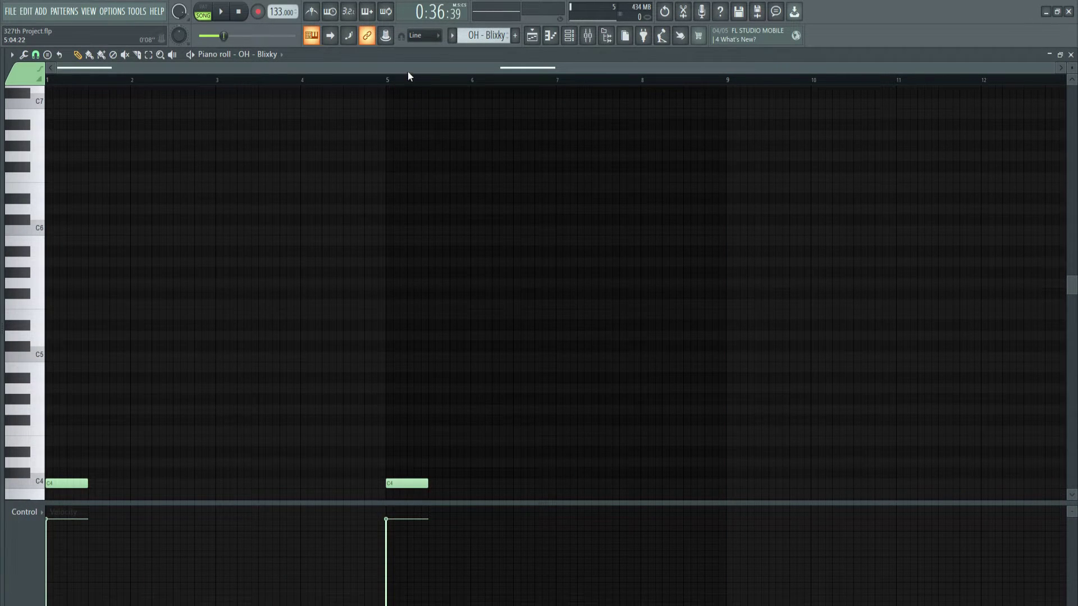
pyautogui.scroll(5, 228, 205)
pyautogui.press('space')
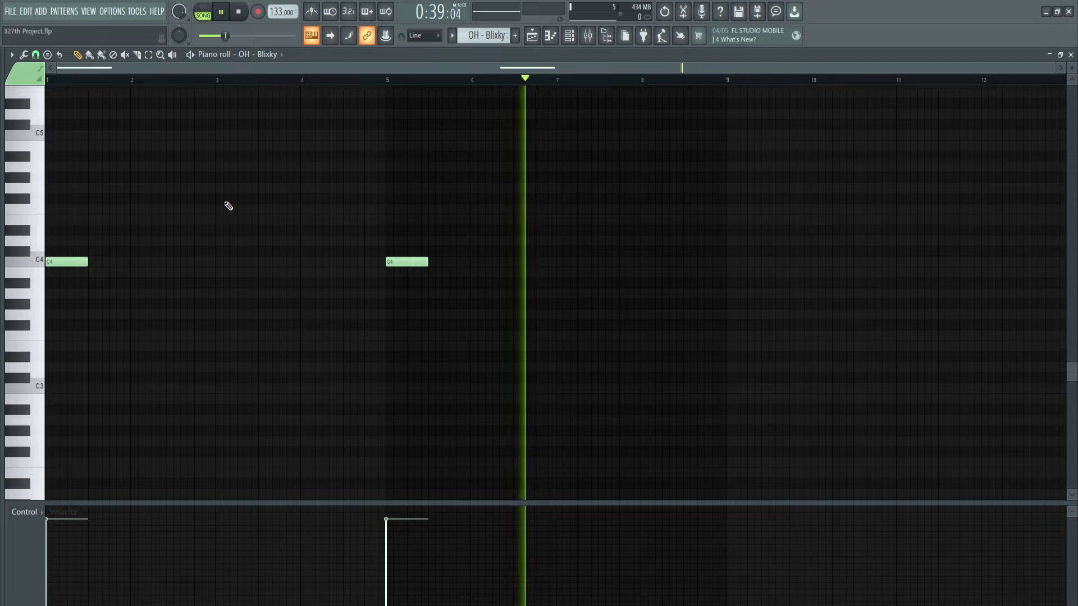
pyautogui.press('space')
# - Solo the OH - Favorite Open Hat channel and play its pattern with the notes shown in the piano roll
pyautogui.click(569, 38)
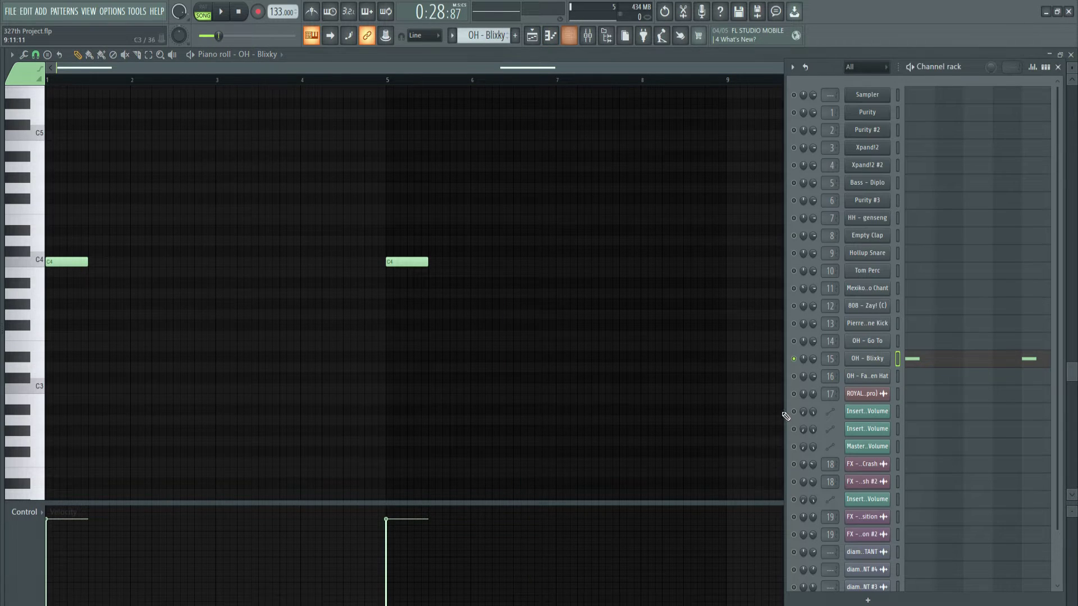
pyautogui.rightClick(800, 382)
pyautogui.click(827, 385)
pyautogui.press('Escape')
pyautogui.press('Escape')
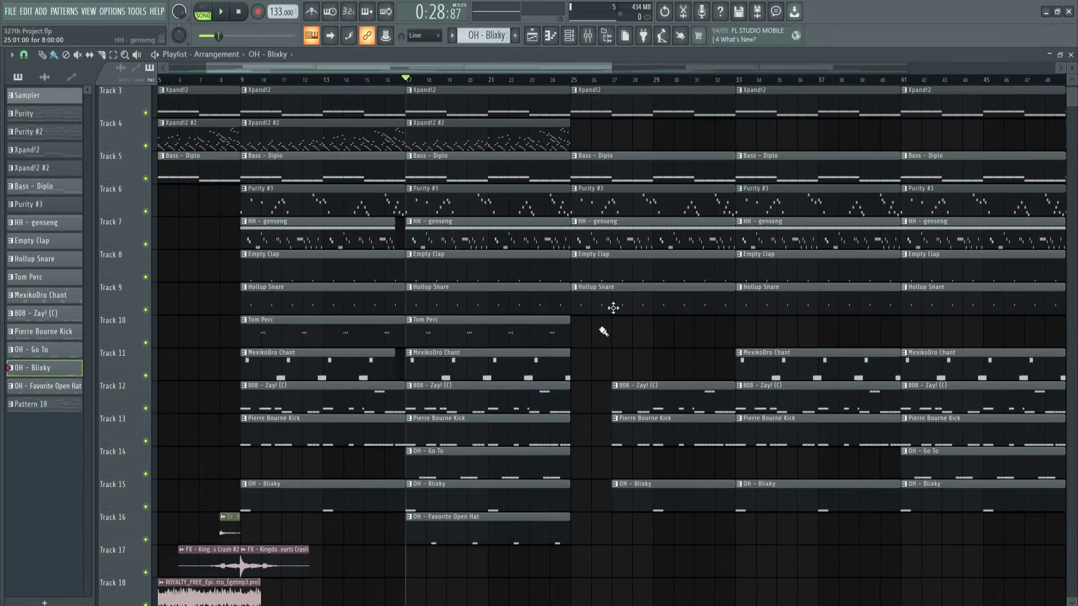
pyautogui.doubleClick(435, 529)
pyautogui.press('space')
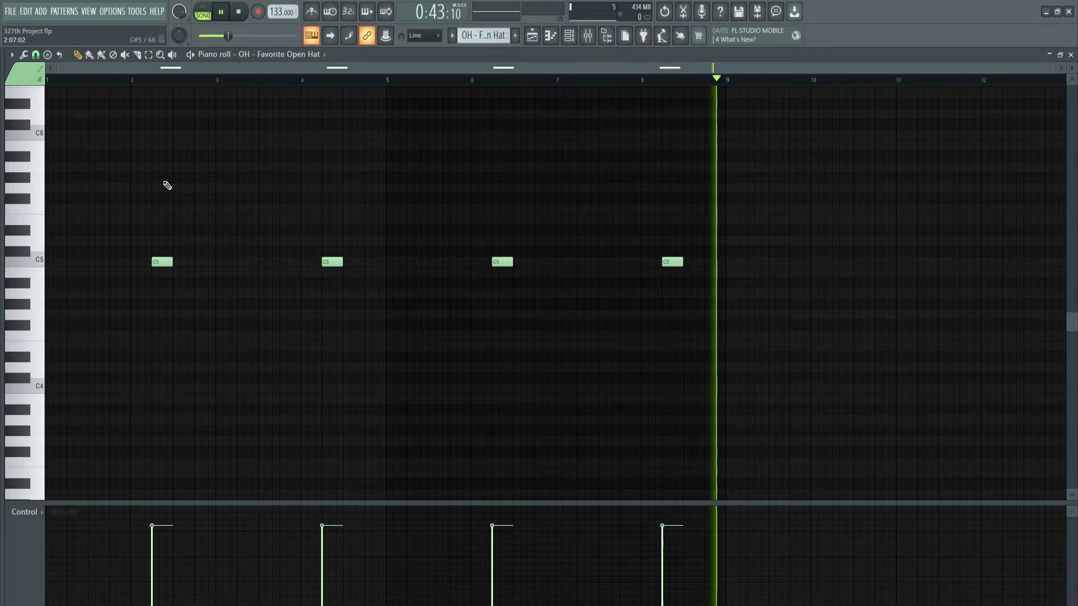
# - Return to the playlist and play the intro from bar 4, where the FX samples and volume automation clips are arranged
pyautogui.press('F5')
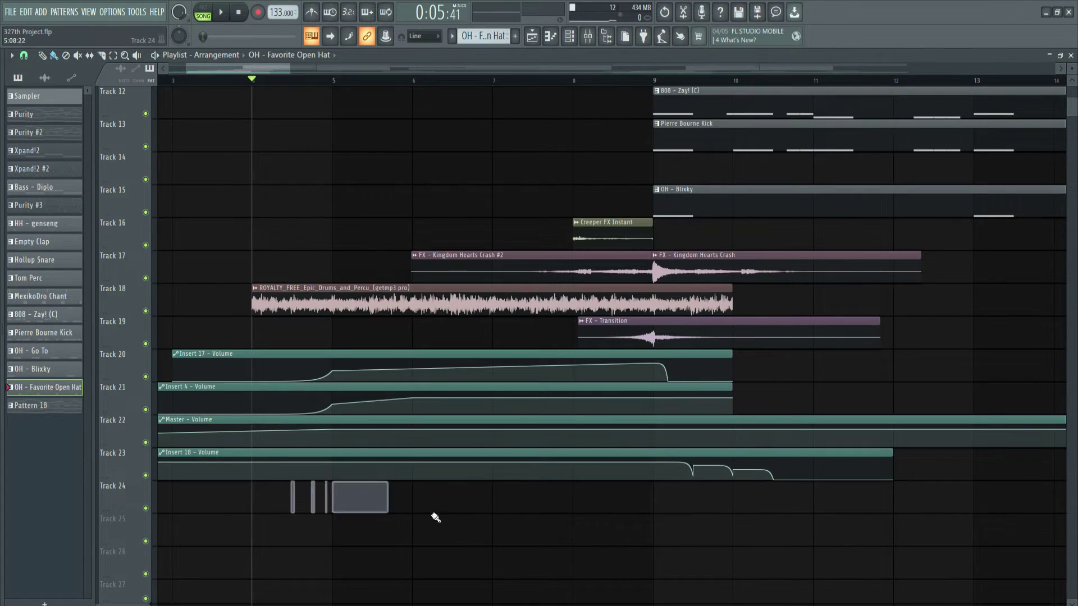
pyautogui.press('space')
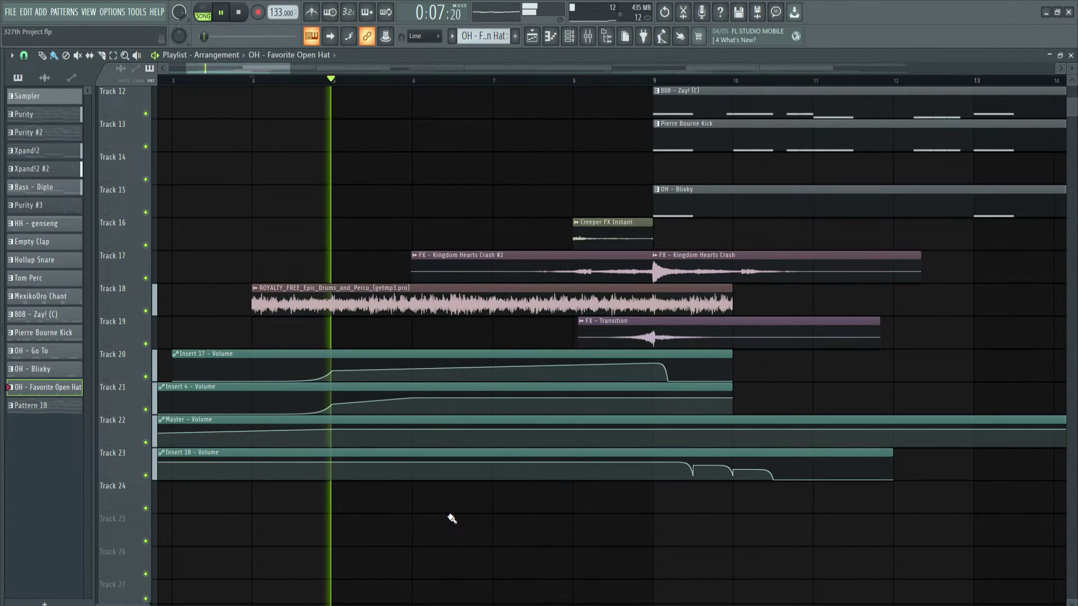